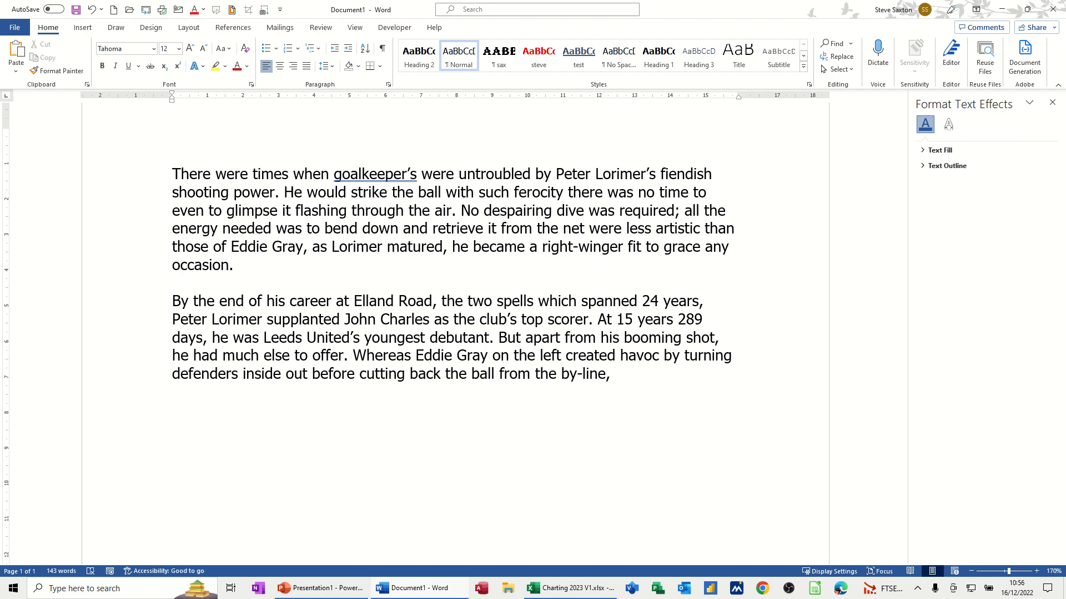
- Switch to the Insert ribbon tab to reach the chart insertion options
left_click(83, 27)
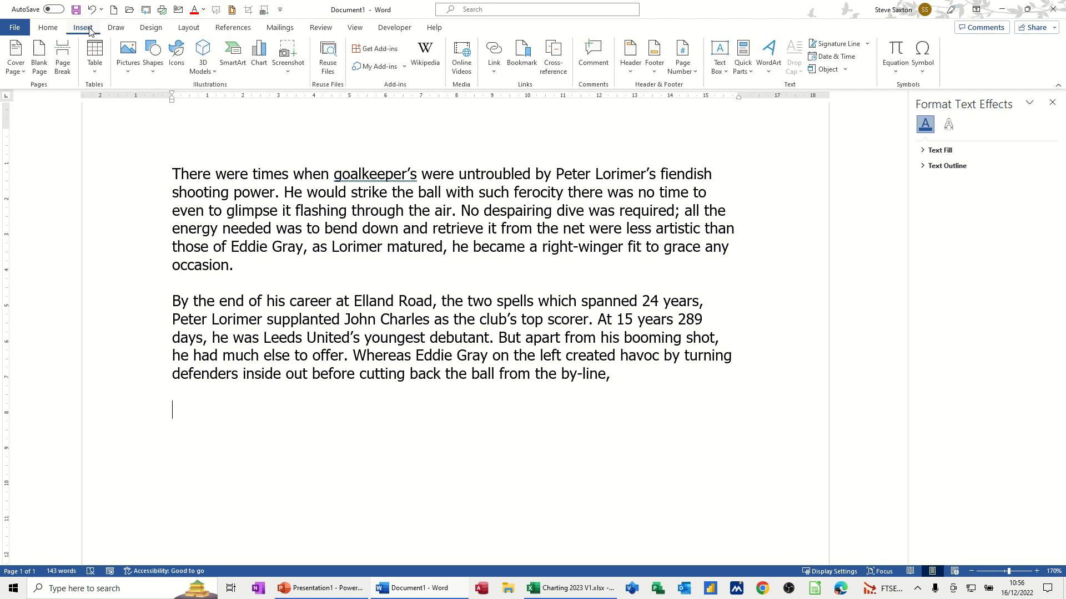
- Insert a Clustered Column chart with its sample data sheet below the paragraphs
left_click(259, 54)
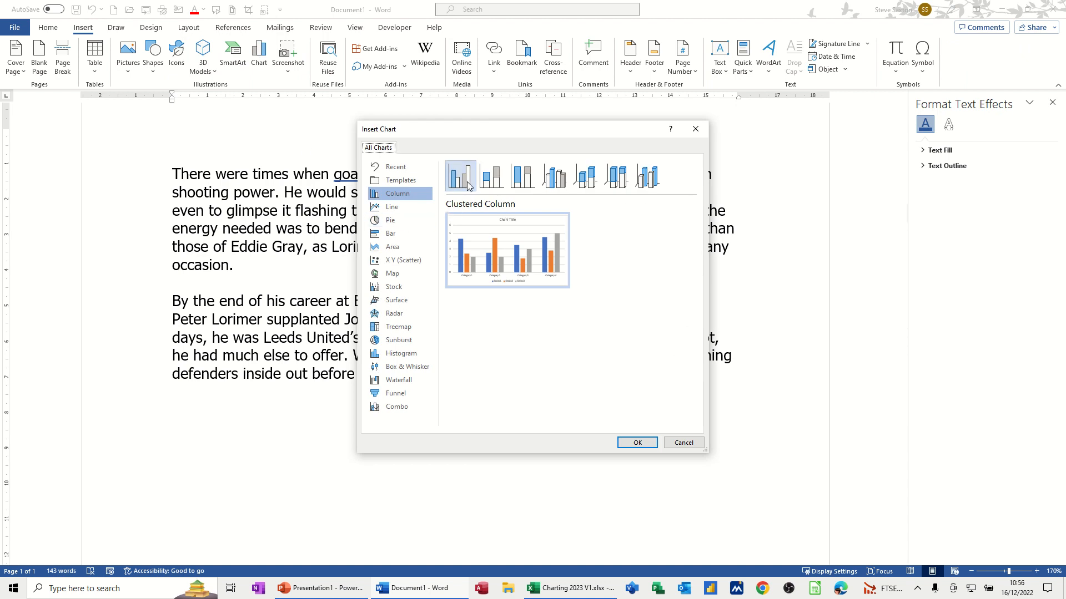
double_click(467, 182)
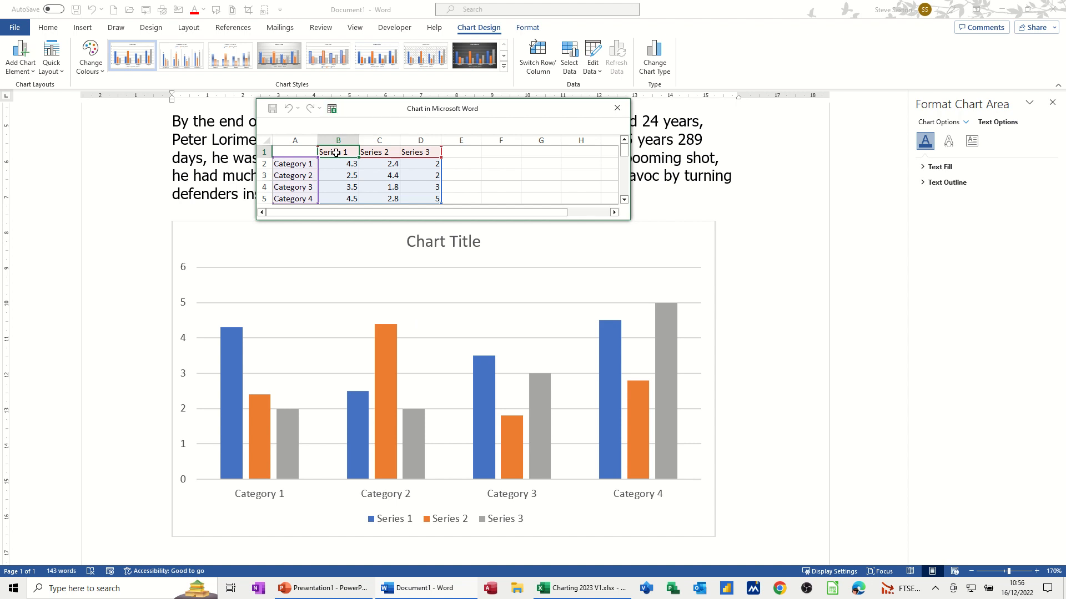
- Enlarge the chart data sheet and extend the data range to A1:D7
left_click_drag(629, 219, 658, 293)
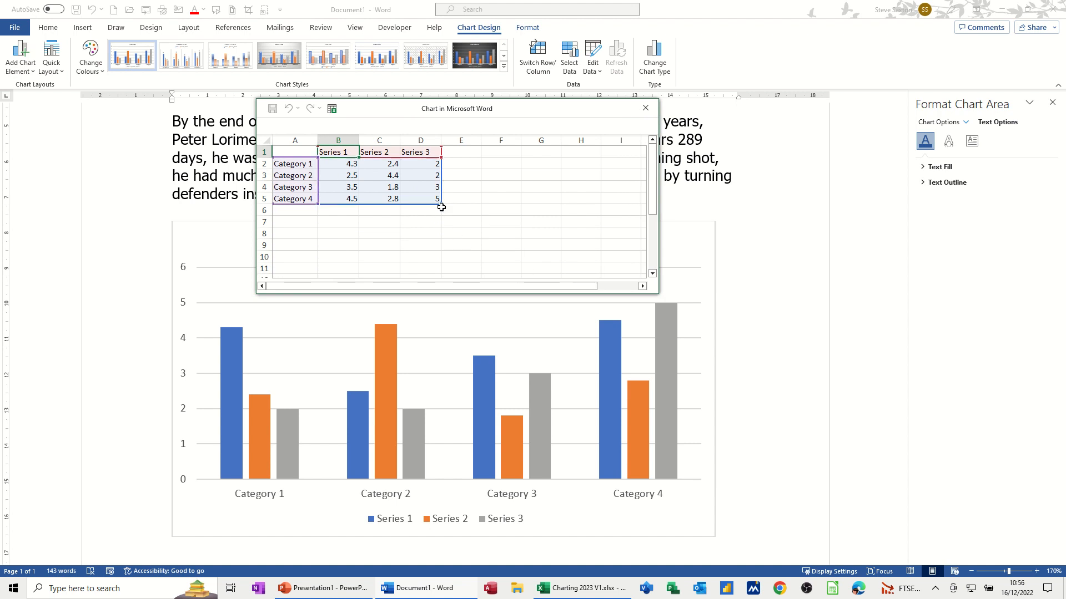
left_click_drag(441, 204, 361, 203)
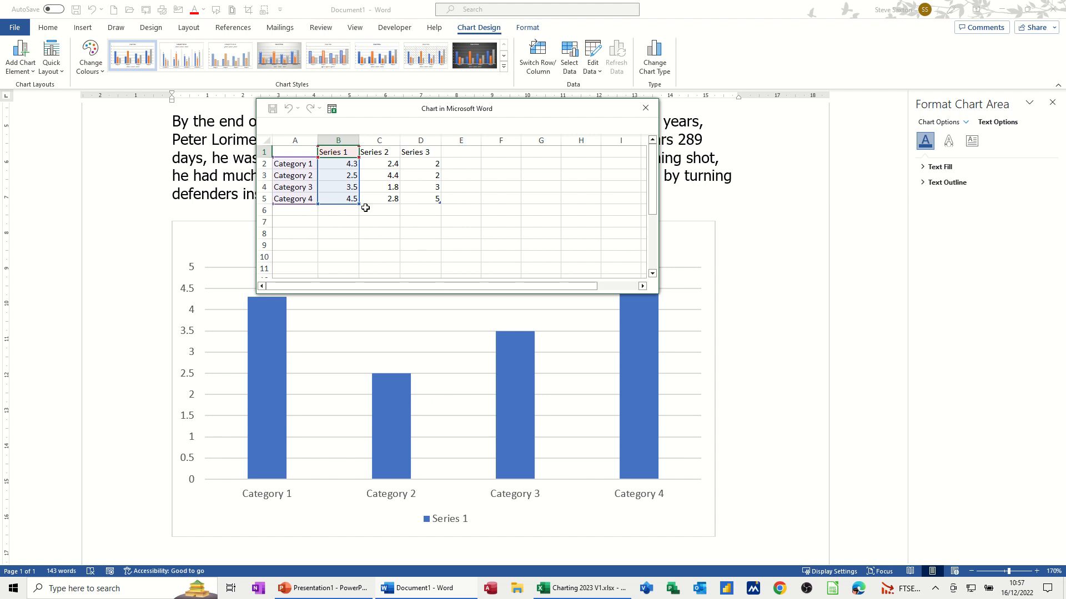
left_click_drag(359, 205, 443, 169)
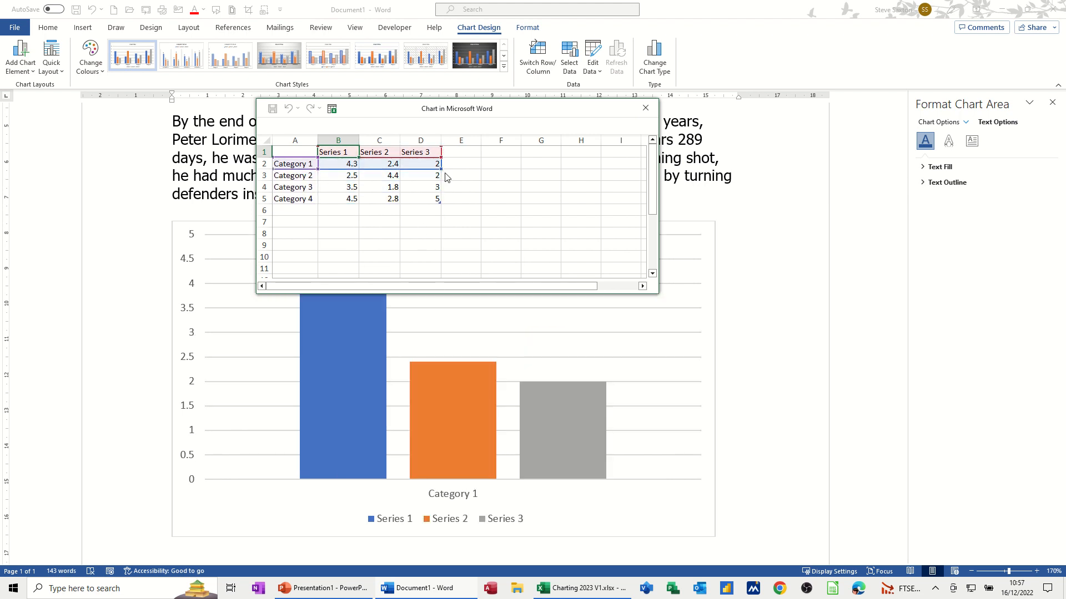
left_click_drag(439, 174, 442, 227)
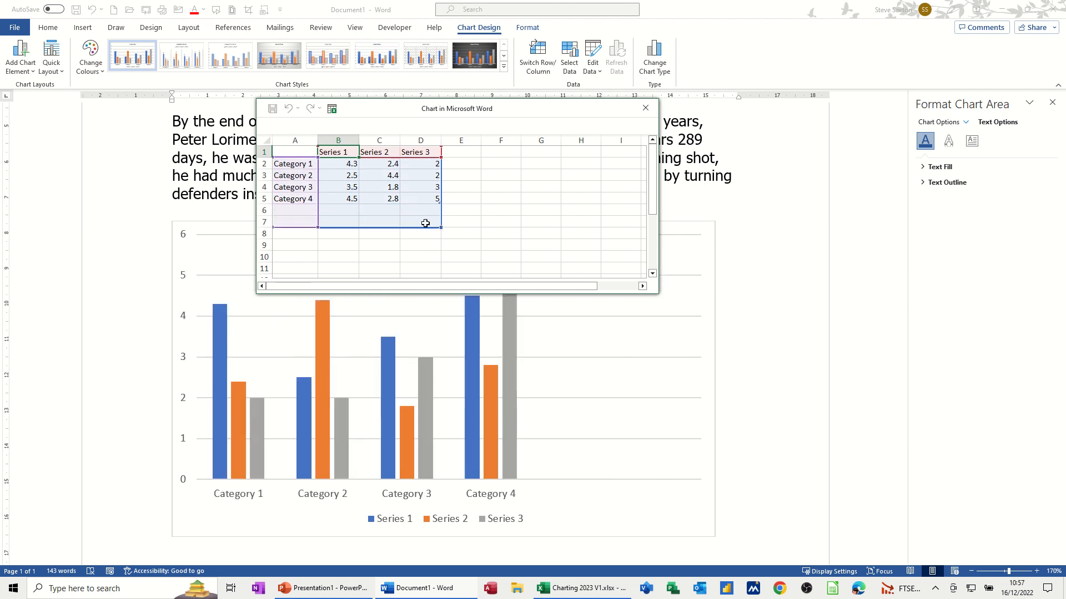
- Relabel the categories as 2018, 2019, 2020, 2021, Total and Average
left_click(297, 163)
type("2")
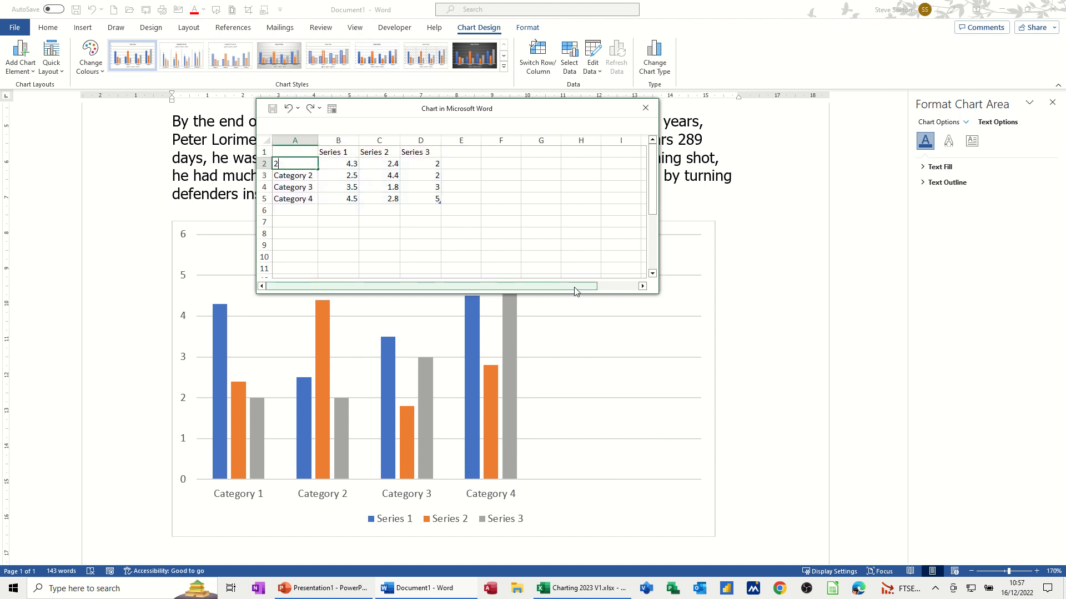
type("018")
key("Return")
type("2019")
key("Return")
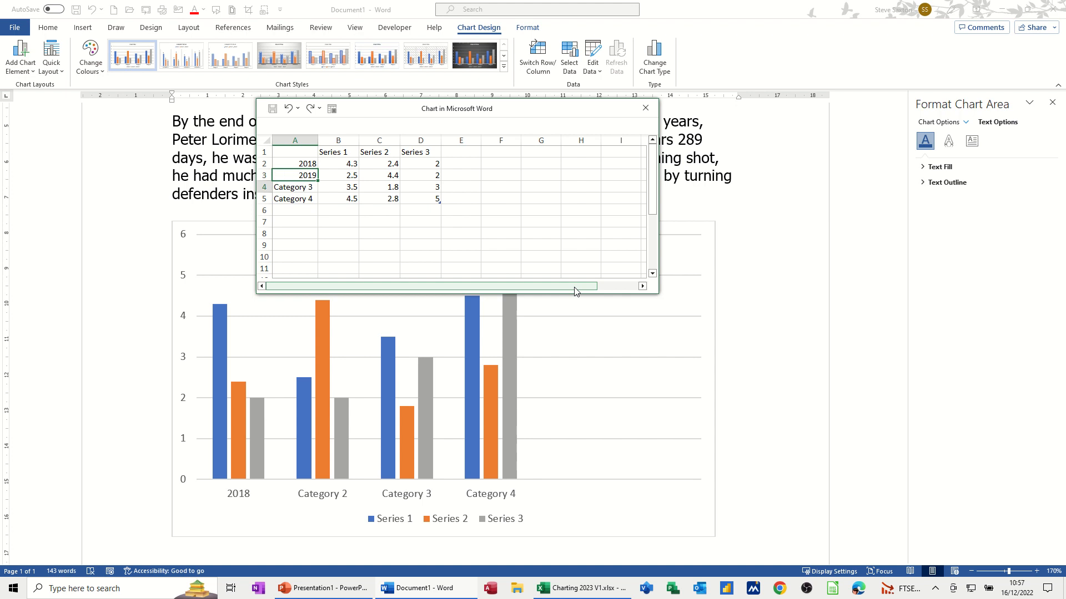
type("2020")
key("Return")
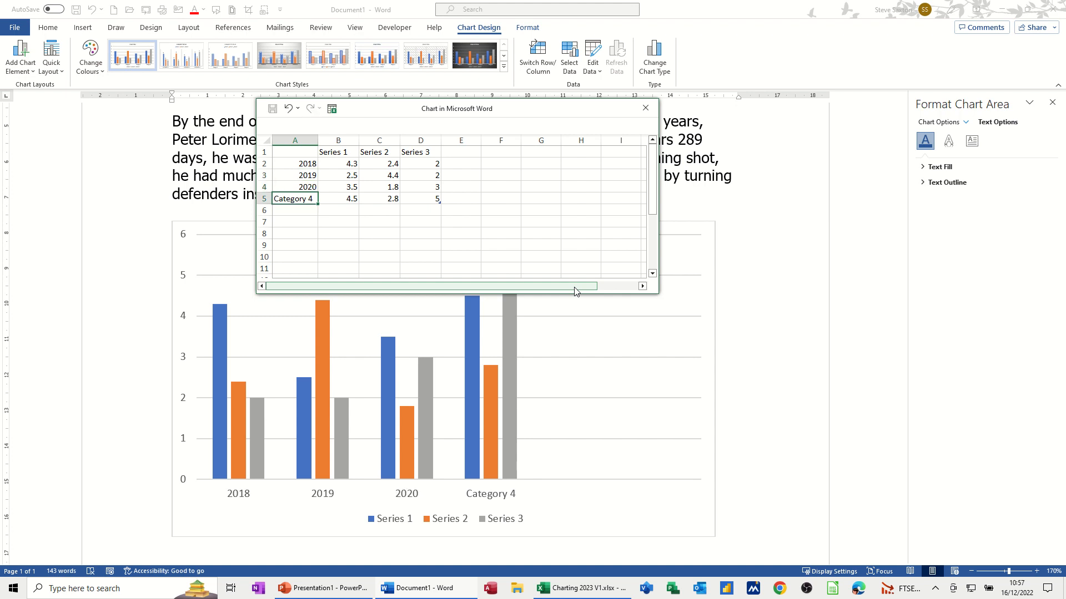
type("2021")
key("Return")
type("T")
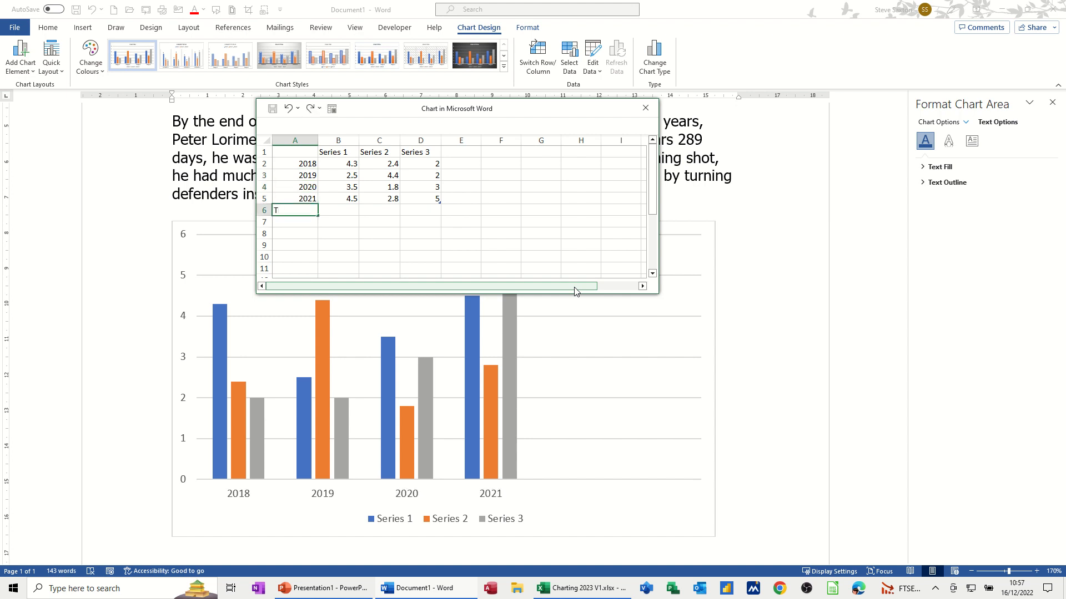
type("otal")
key("Return")
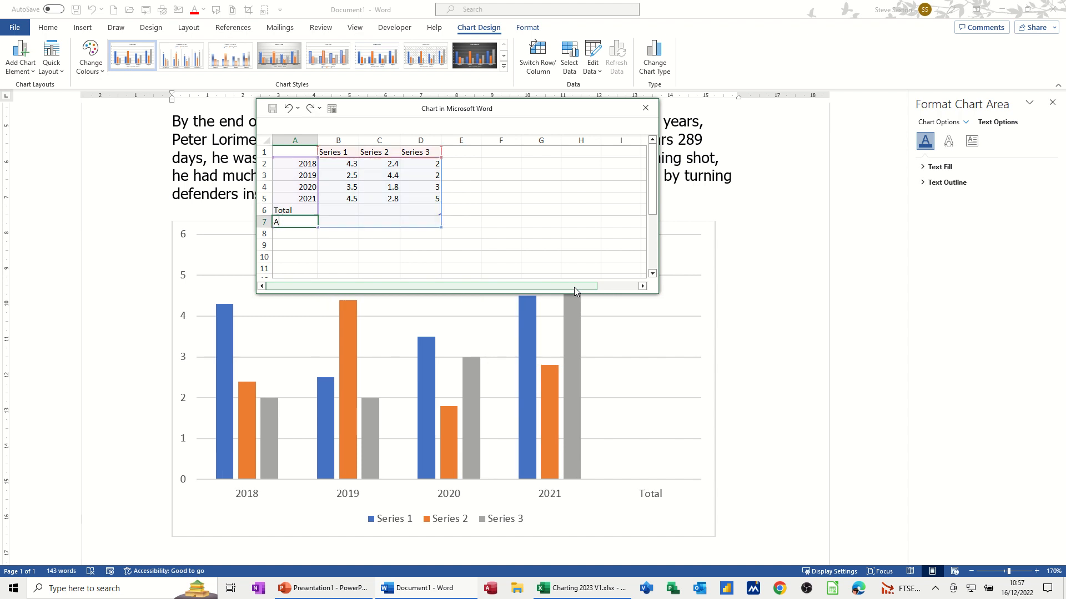
type("A")
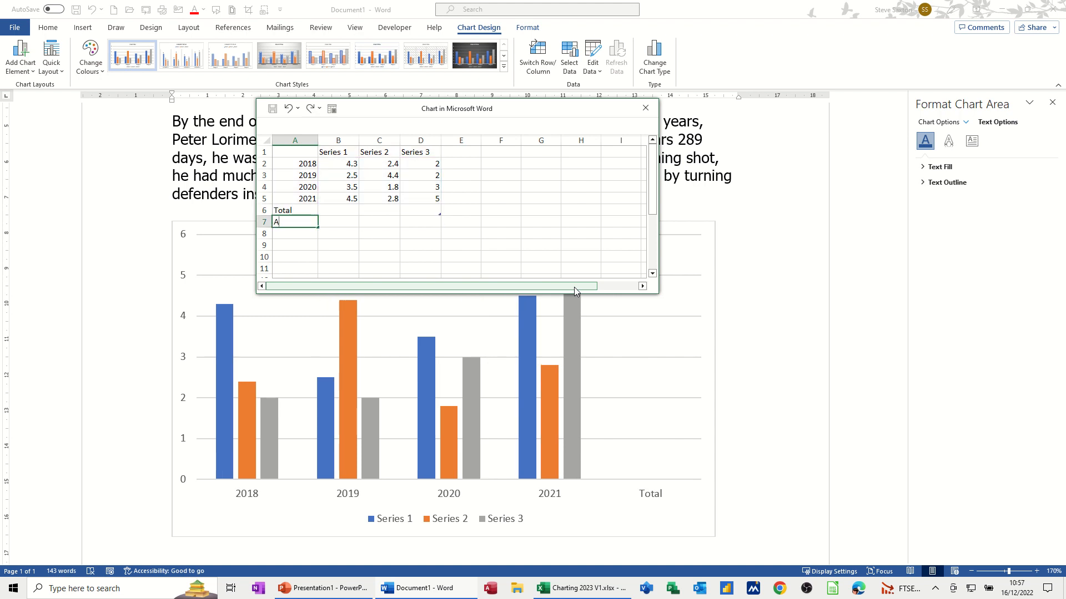
type("verage")
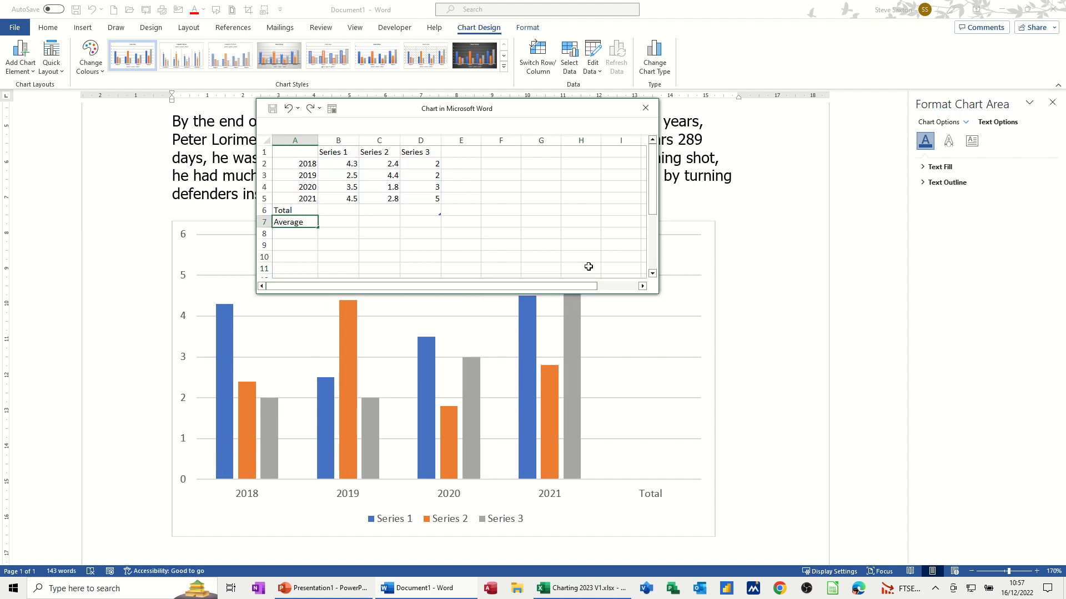
left_click(340, 153)
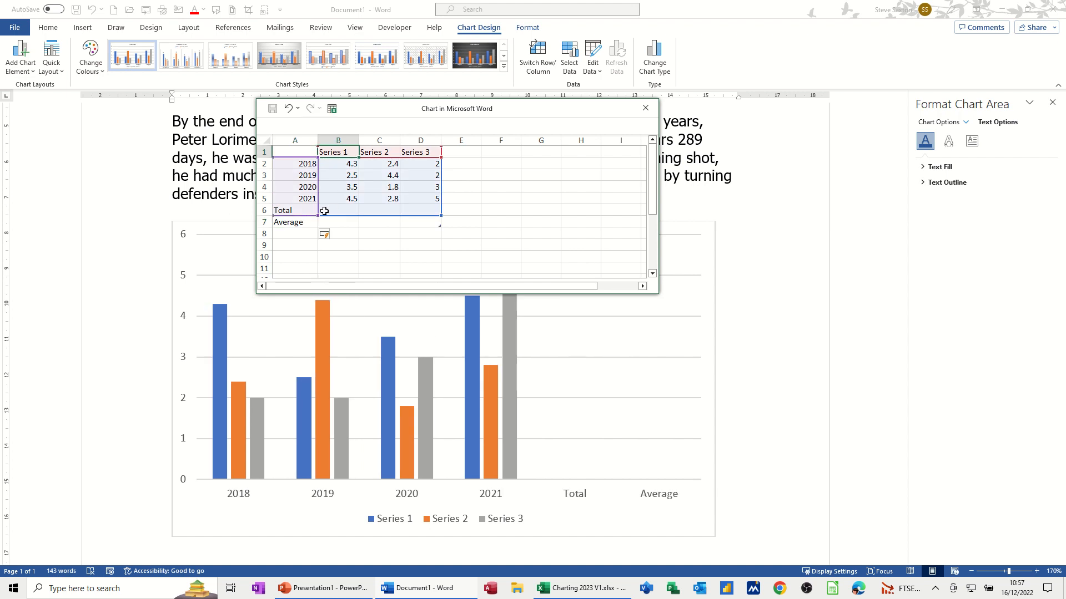
- Rename the series headings to Men, Women and Children
left_click(436, 213)
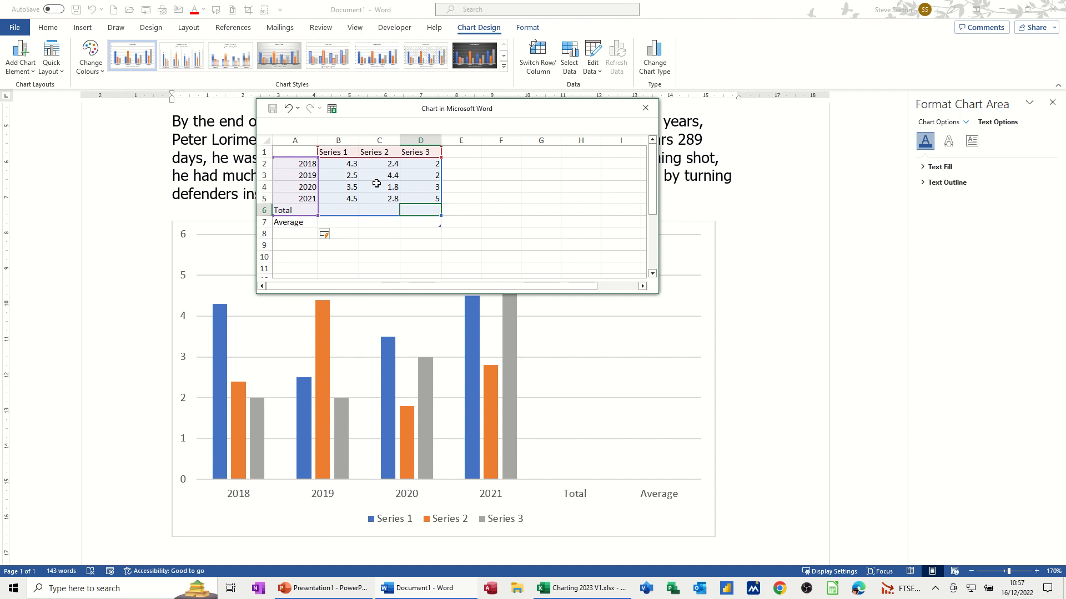
left_click(332, 151)
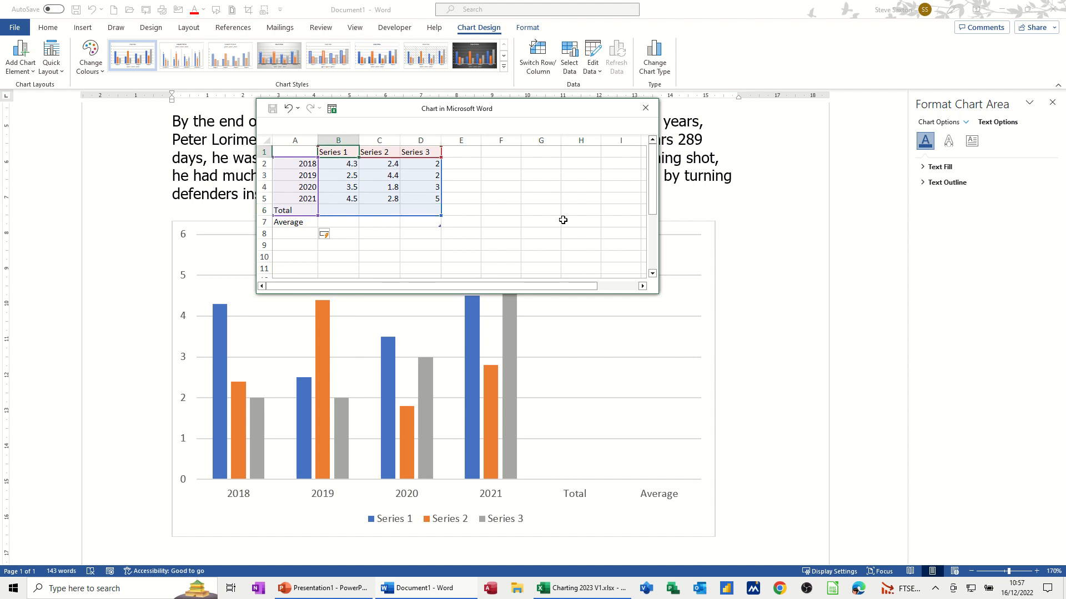
type("Men")
key("Tab")
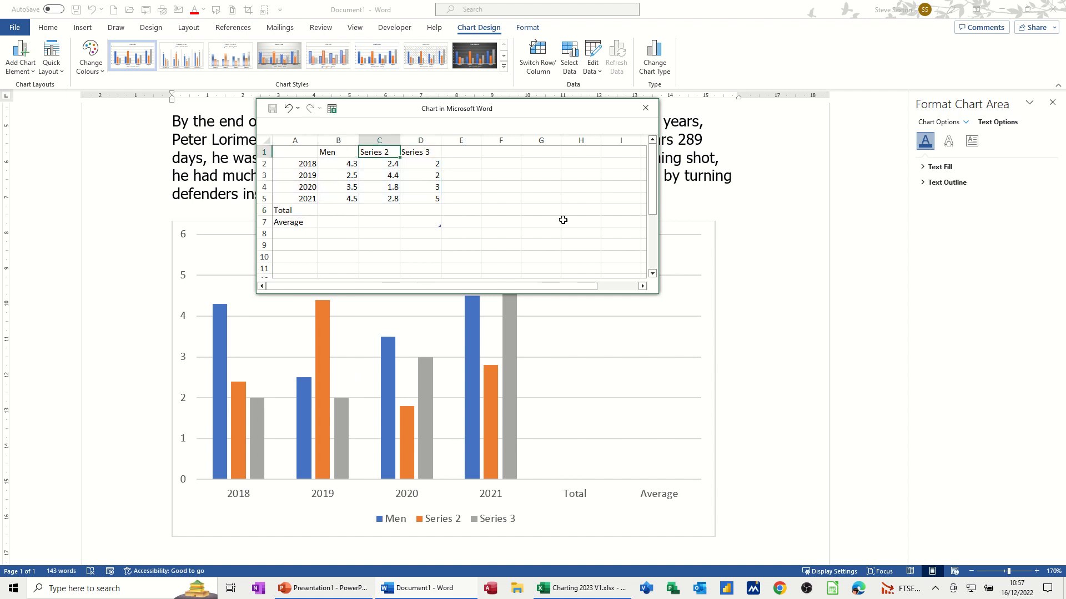
type("Women")
key("Tab")
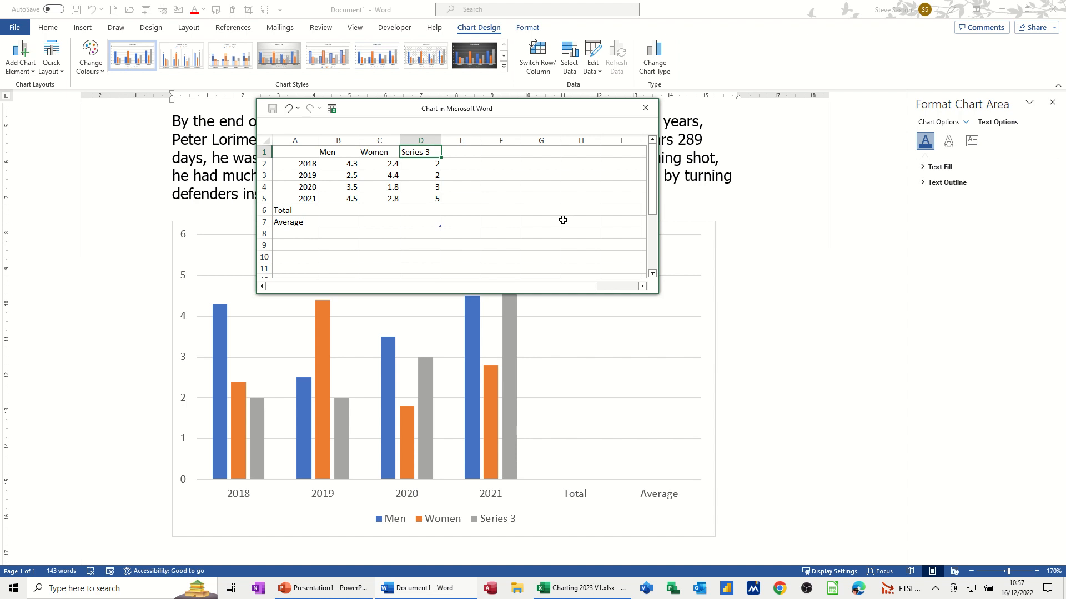
type("Children")
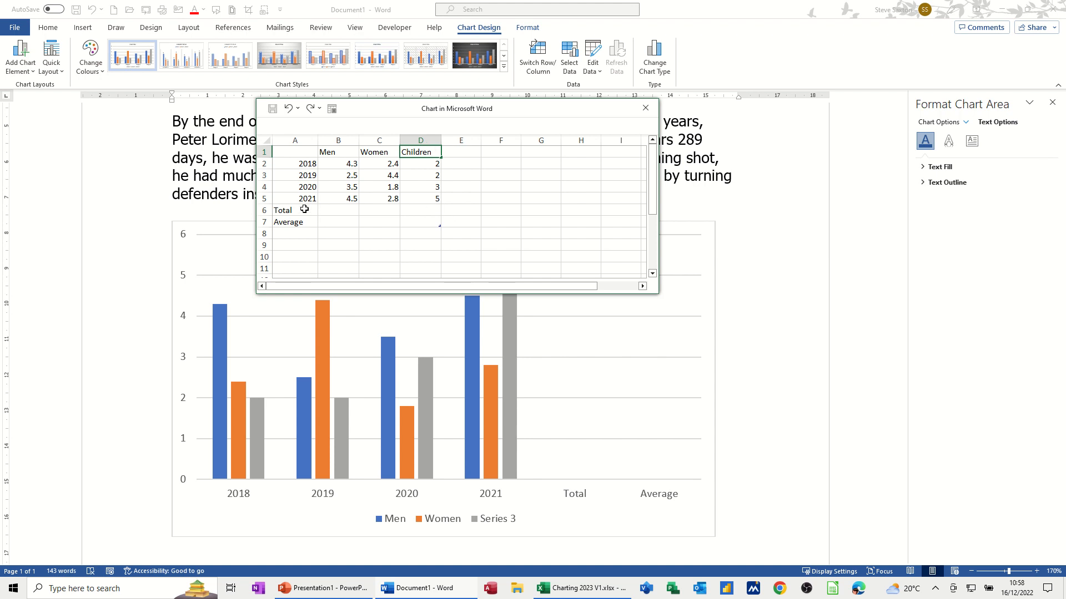
- AutoSum the Men column into the Total row and fill it across Women and Children
left_click(342, 210)
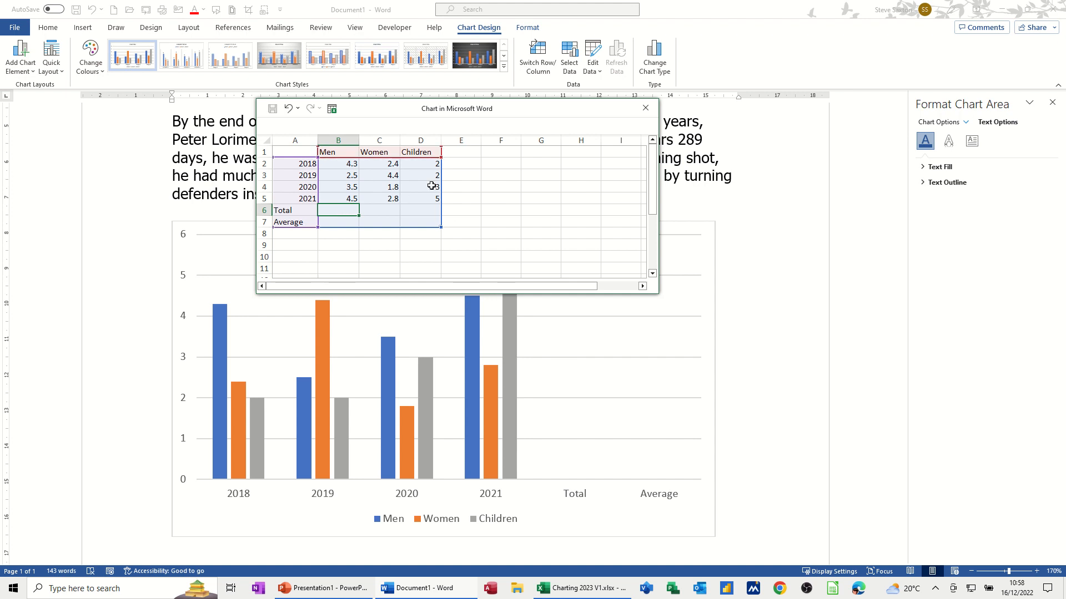
key("alt+equal")
key("alt+equal")
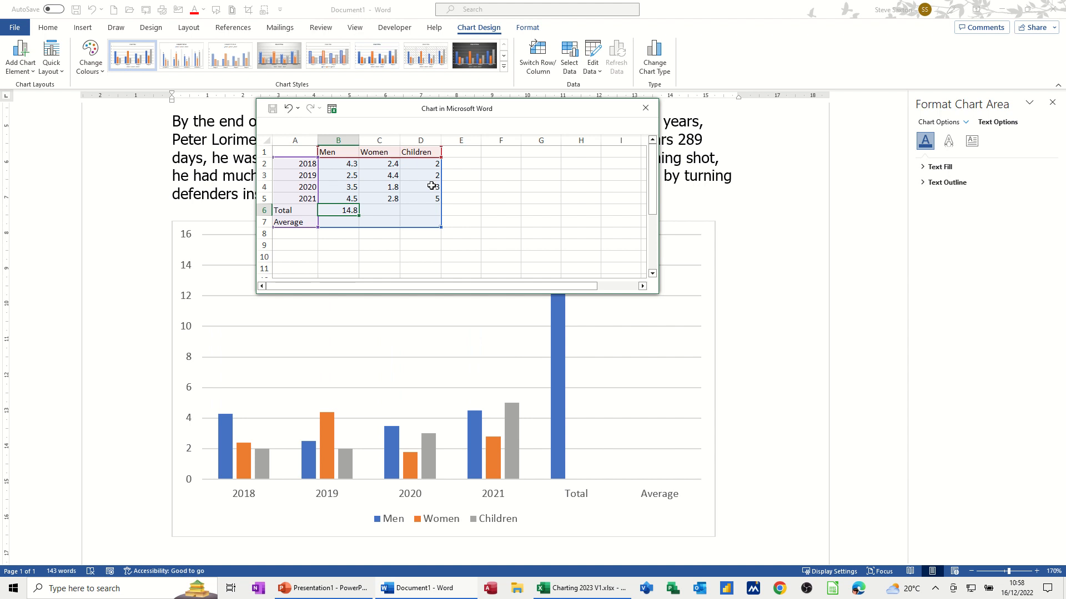
left_click(376, 212)
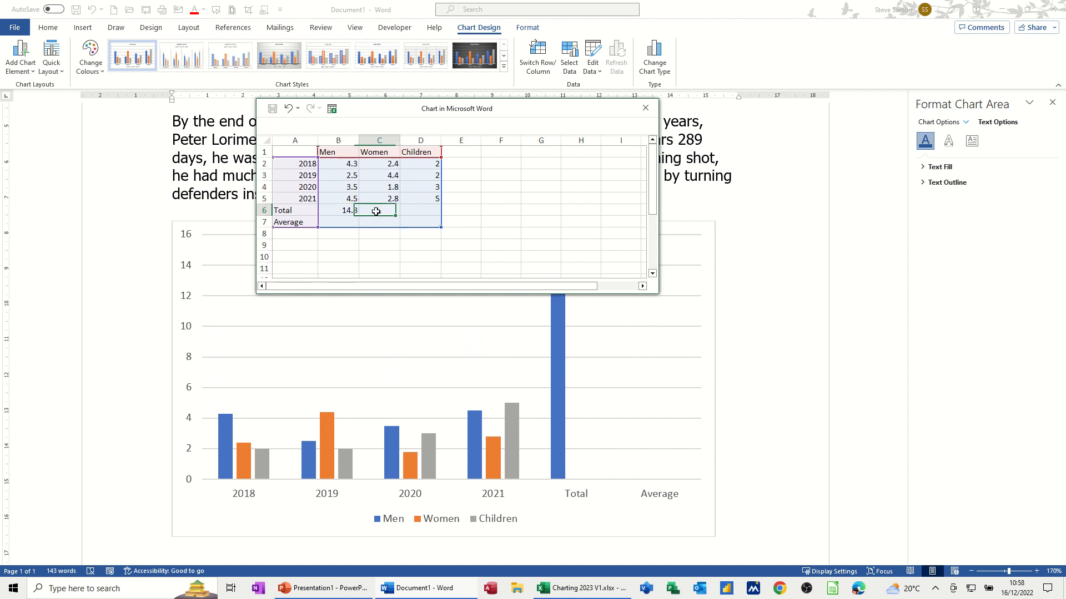
left_click(345, 212)
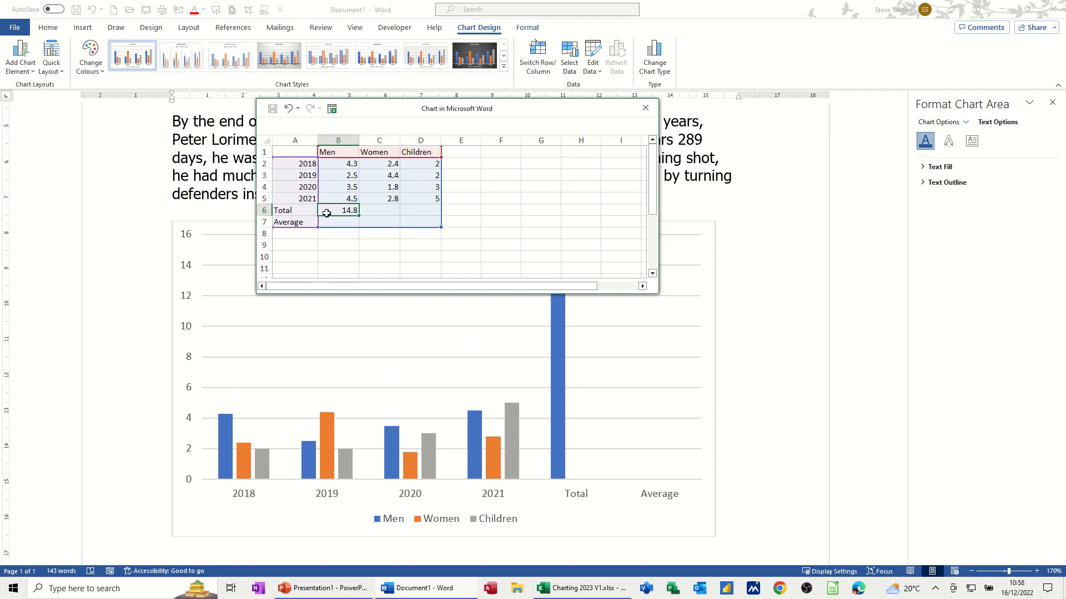
left_click_drag(359, 215, 440, 214)
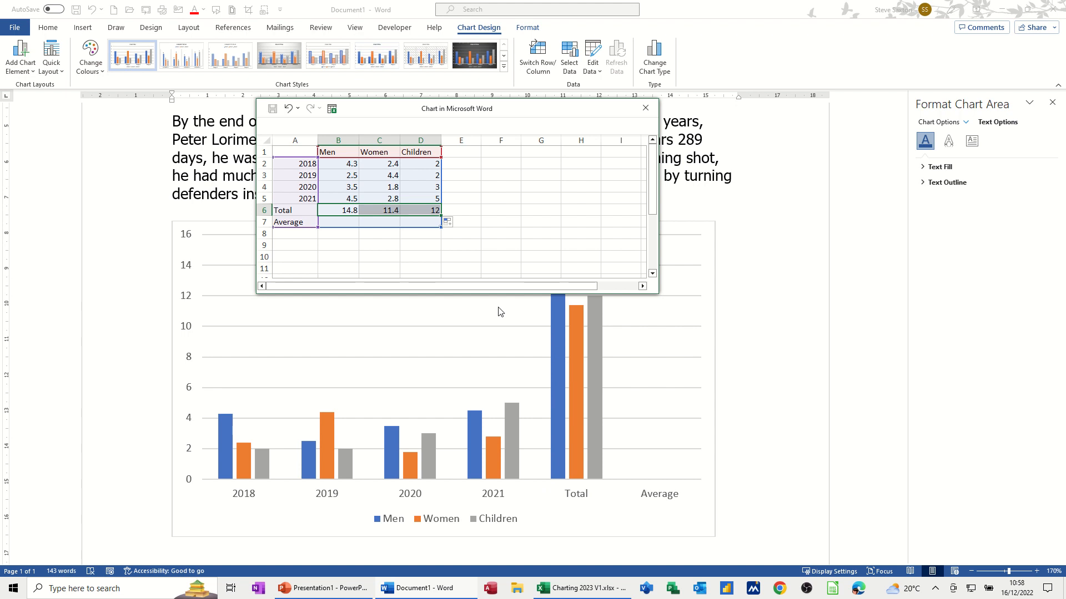
- Enter =AVERAGE(B2:B5) in B7, fill it to D7, and close the data sheet
left_click(345, 223)
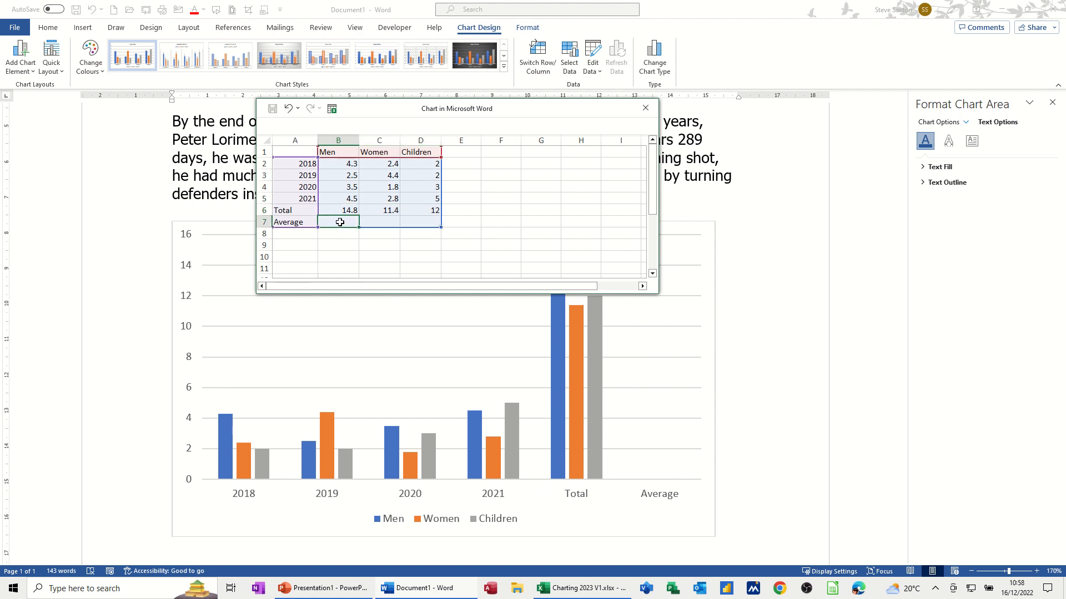
type("=aver")
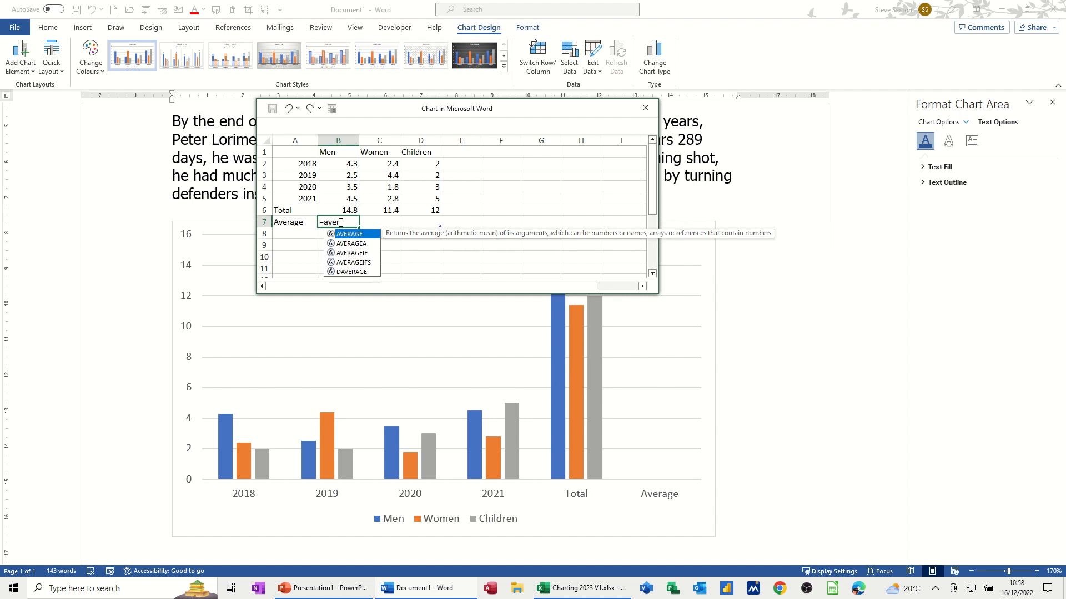
type("age(")
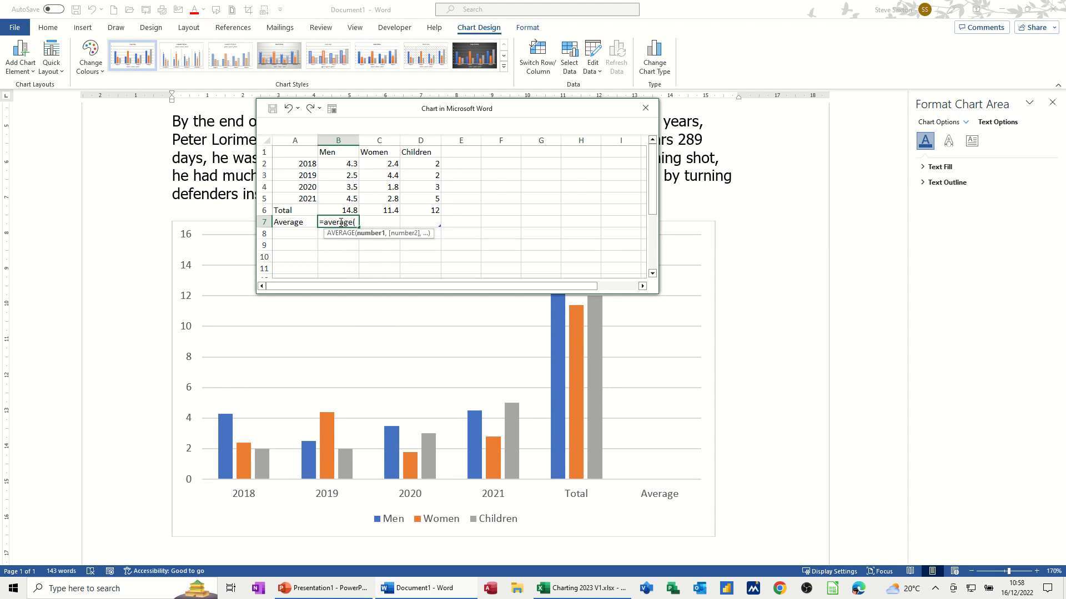
left_click_drag(342, 164, 343, 196)
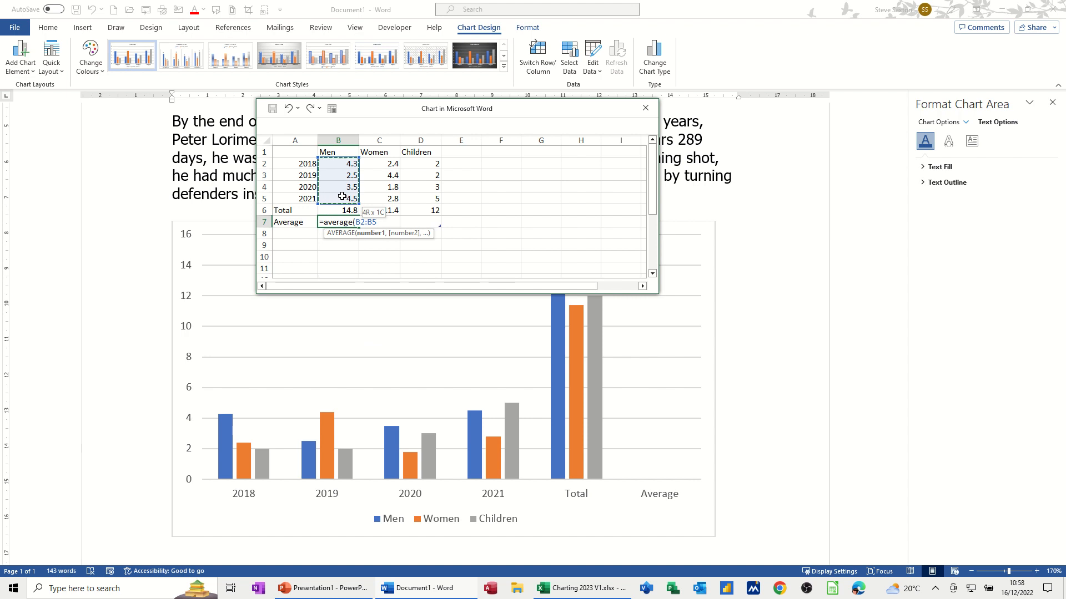
type(")")
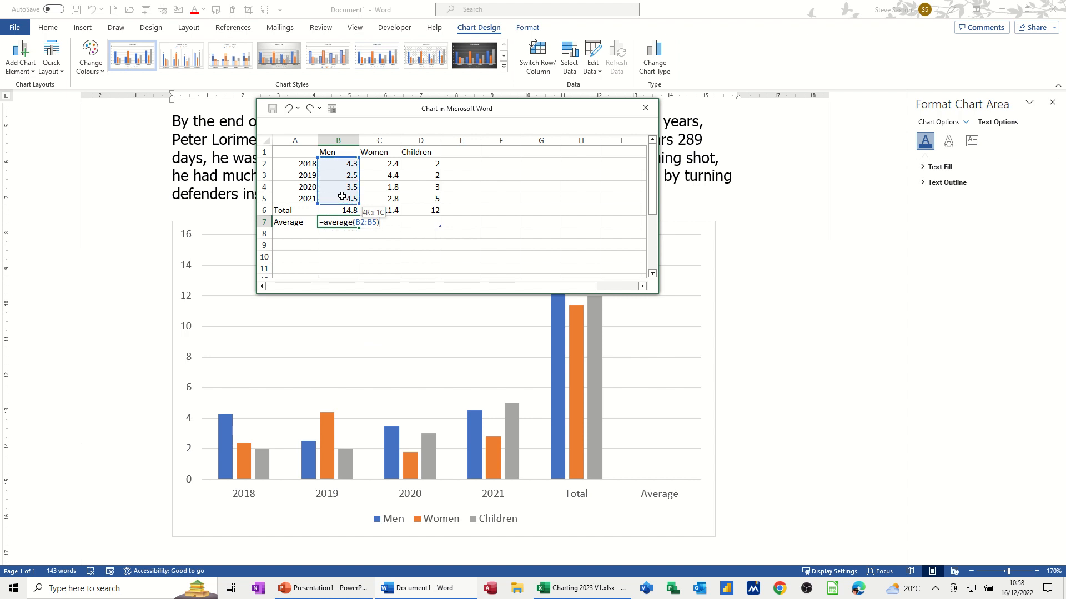
key("Return")
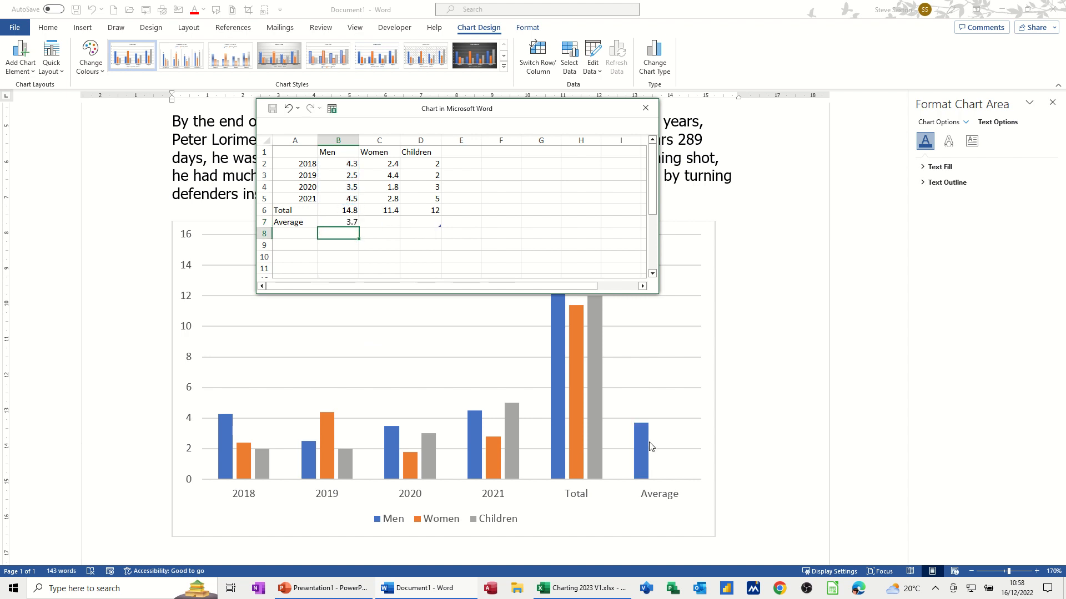
left_click(348, 224)
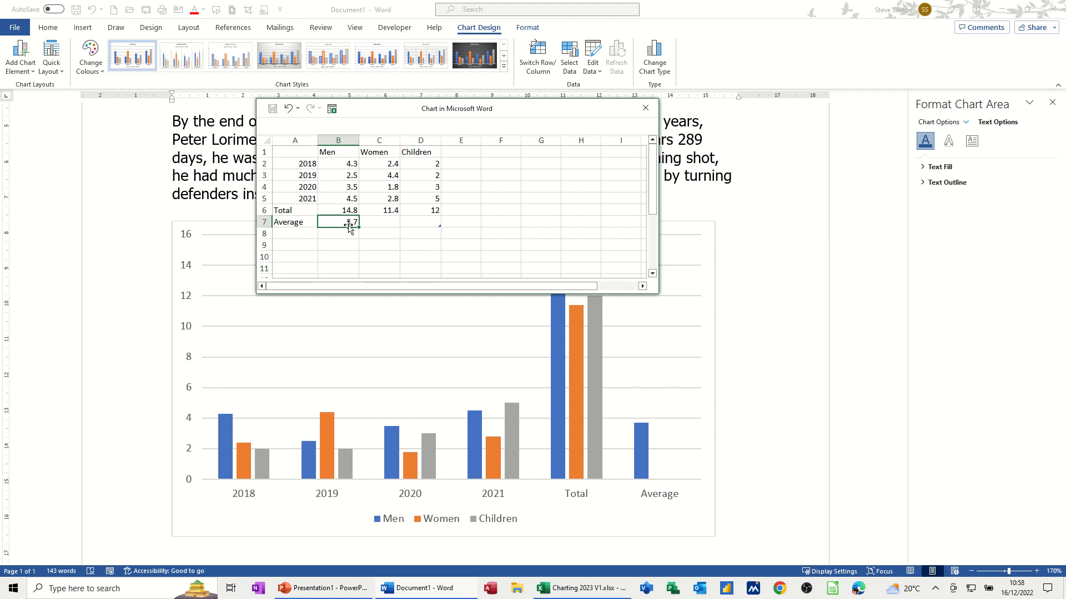
left_click_drag(360, 227, 439, 228)
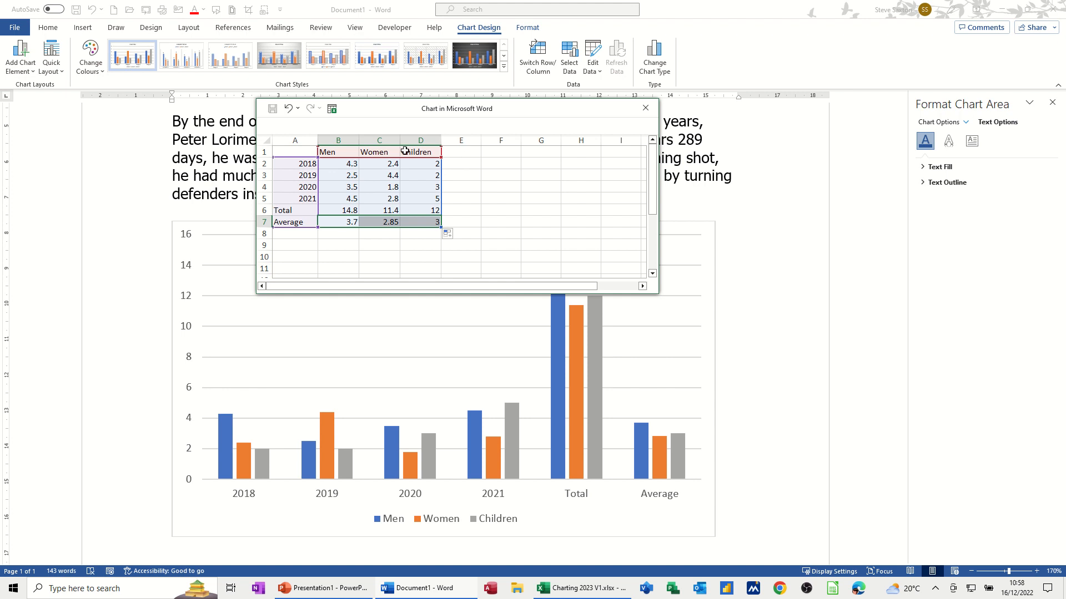
left_click(645, 108)
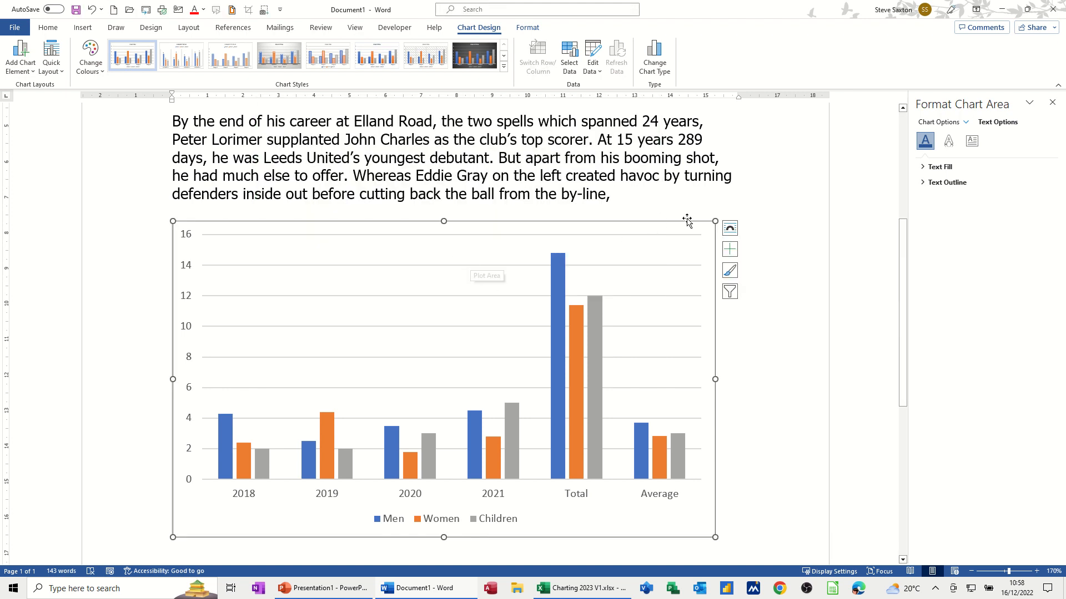
- Shrink the chart, set Tight text wrapping, and move it up into the paragraphs
left_click_drag(714, 220, 517, 302)
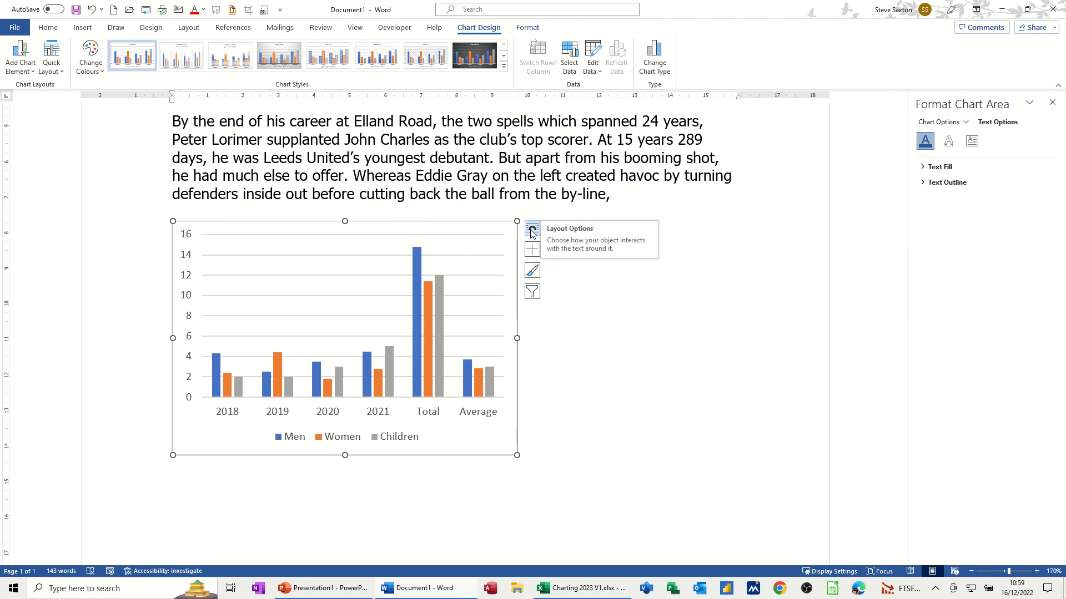
left_click(532, 232)
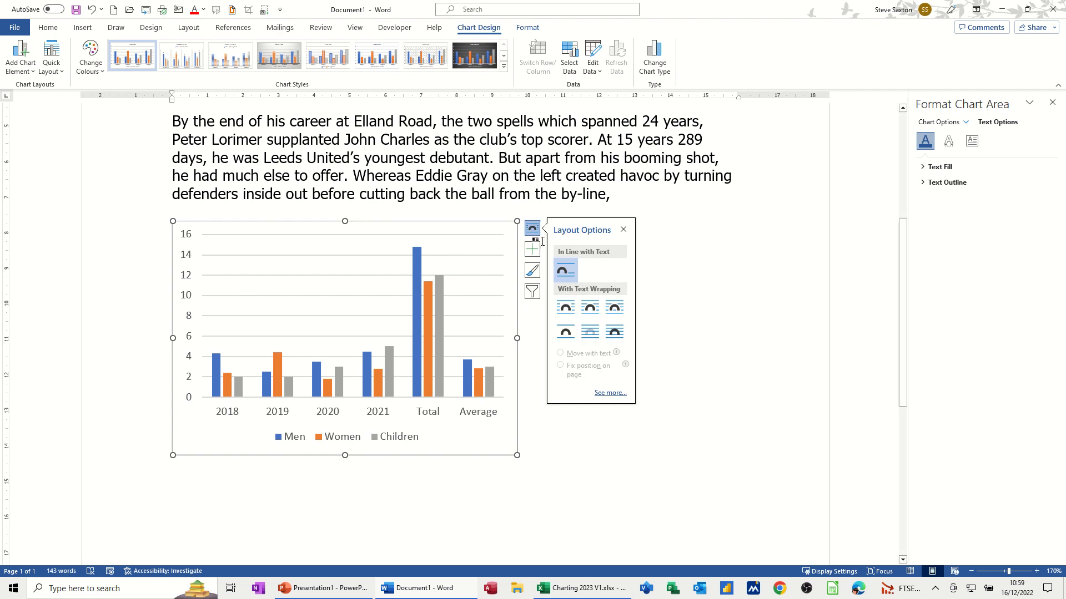
left_click(589, 309)
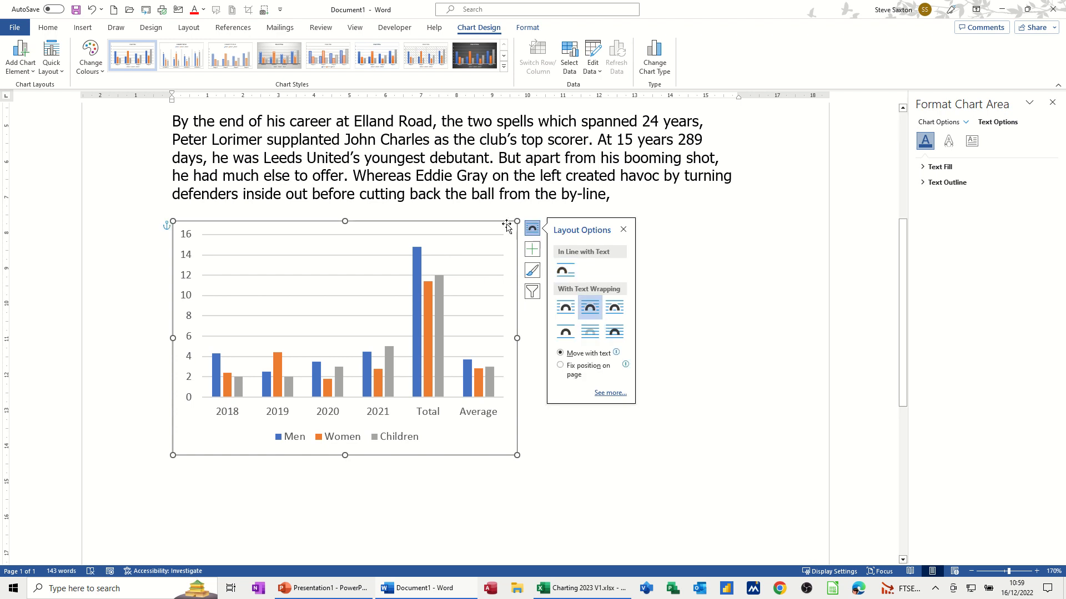
left_click_drag(501, 223, 551, 123)
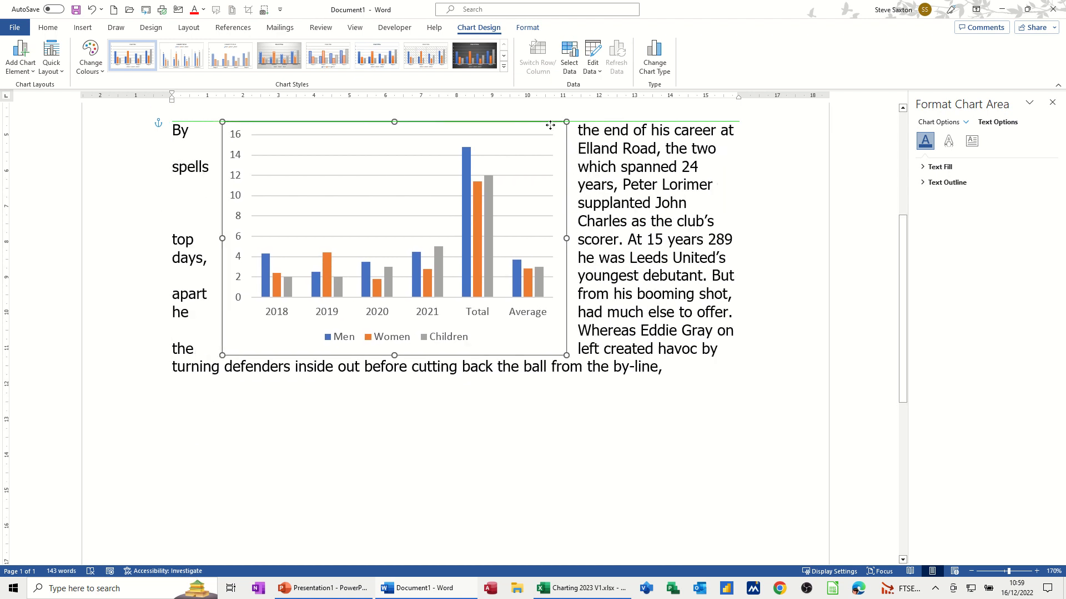
scroll(635, 219, "up", 3)
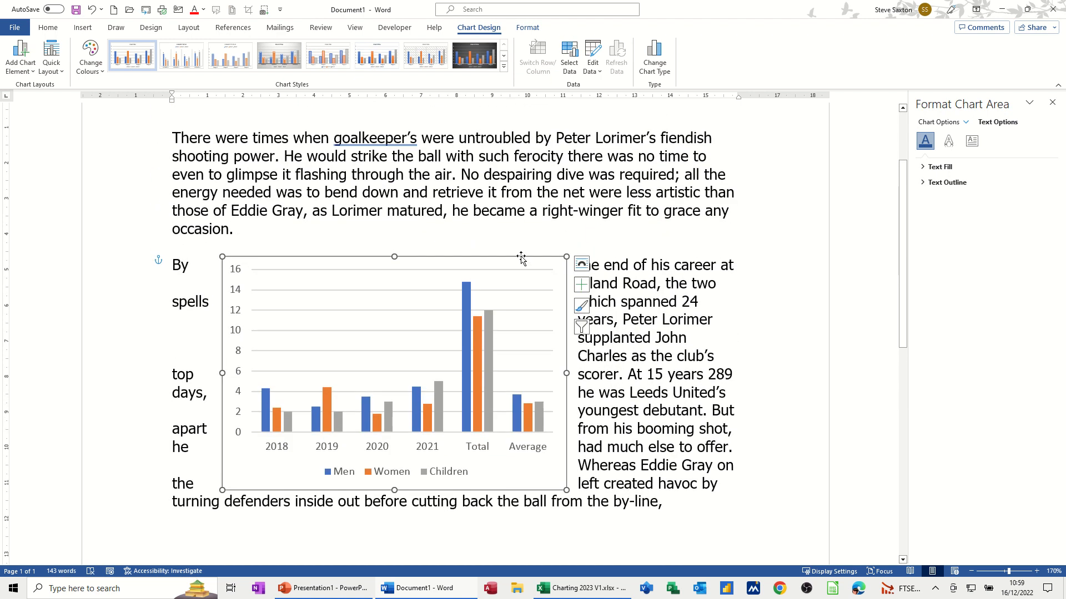
left_click_drag(523, 248, 544, 164)
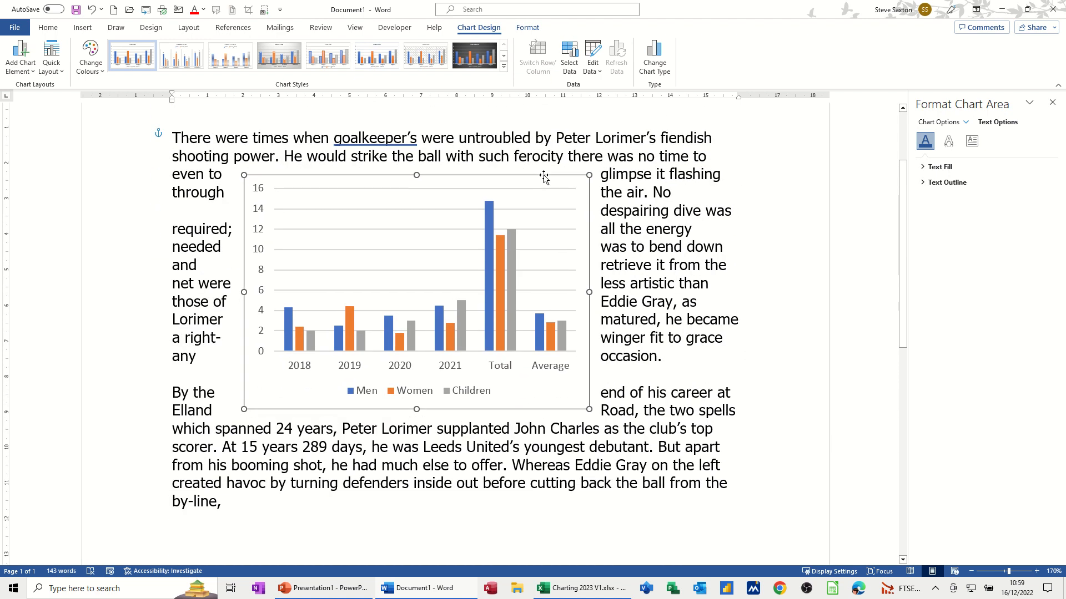
- Compare Top and Bottom and In Front of Text wrapping, keeping Tight wrapping
left_click(604, 182)
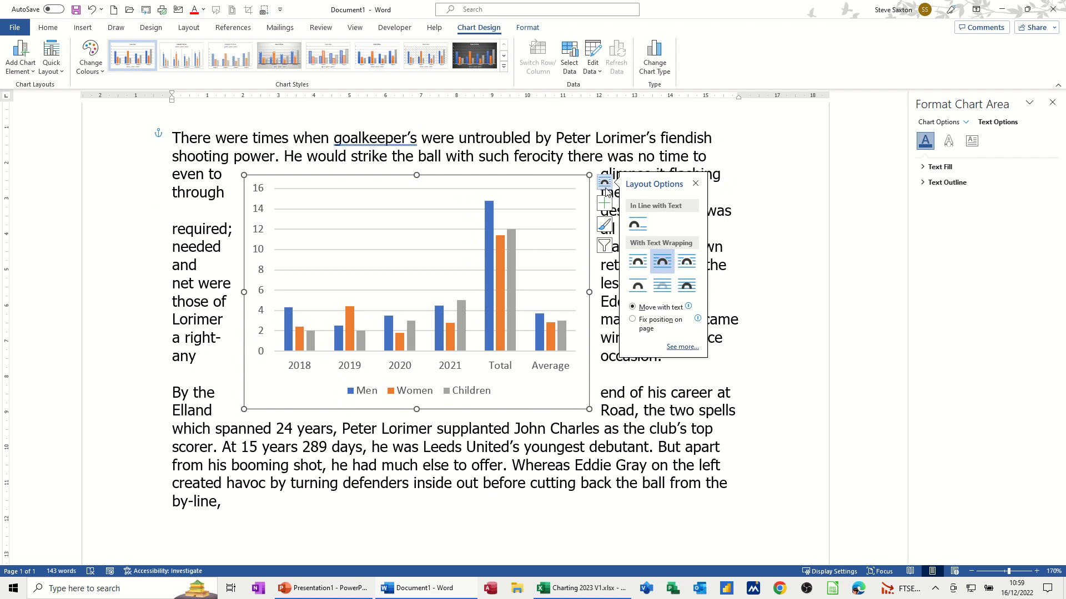
left_click(684, 263)
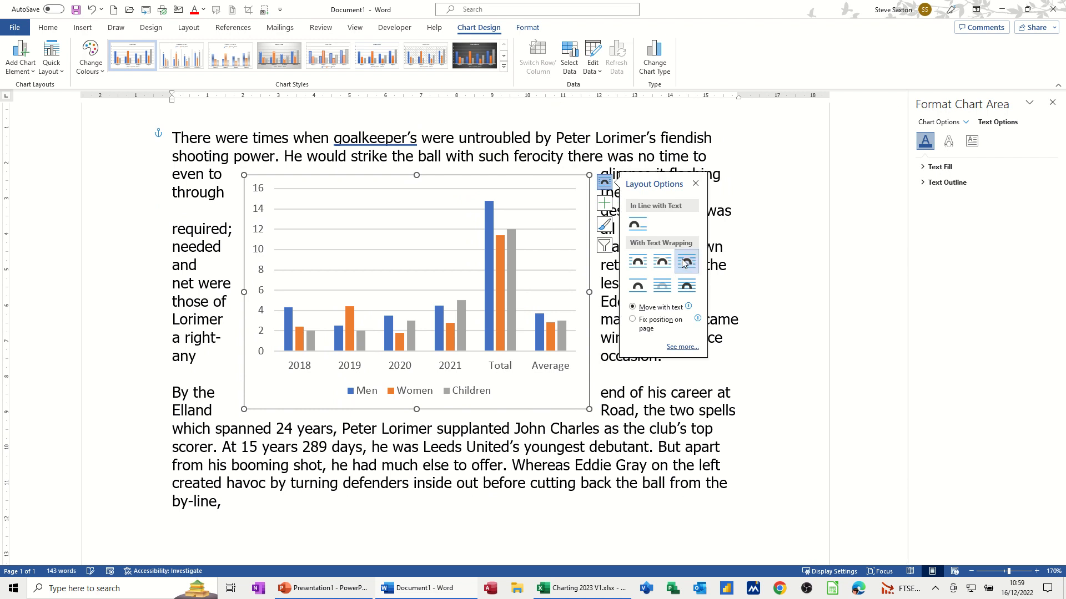
left_click(638, 286)
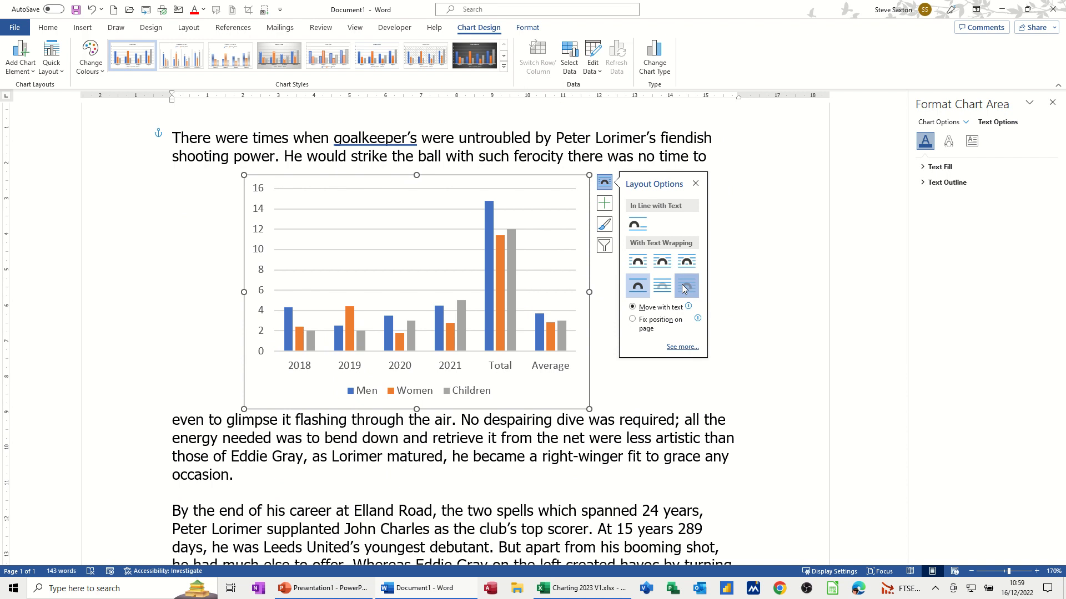
left_click(684, 288)
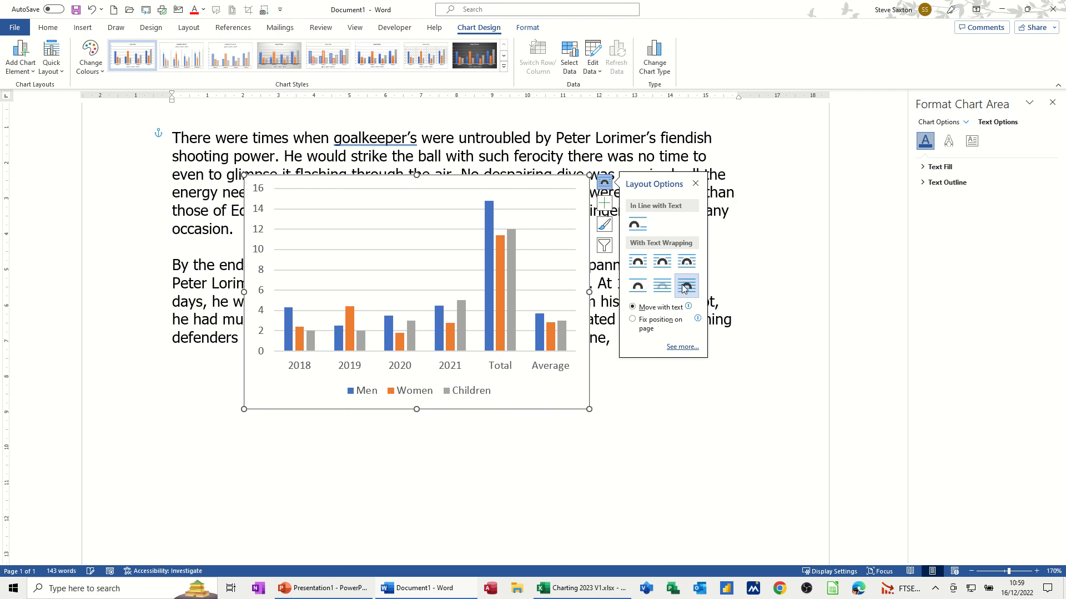
left_click(662, 264)
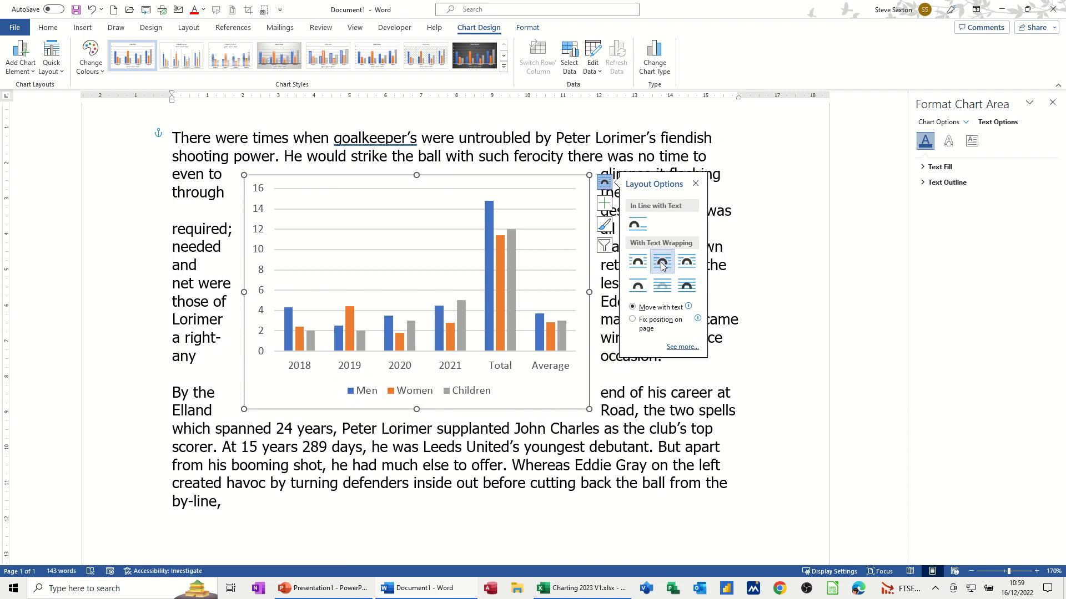
left_click(645, 370)
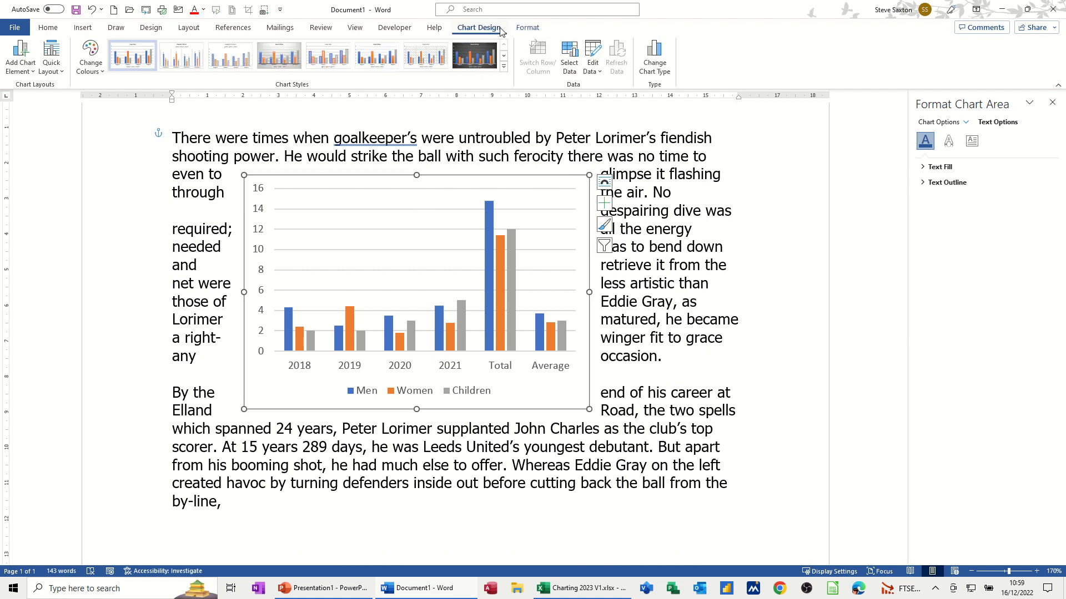
- Apply the dark chart style with a charcoal background and light axis and legend text
left_click(651, 270)
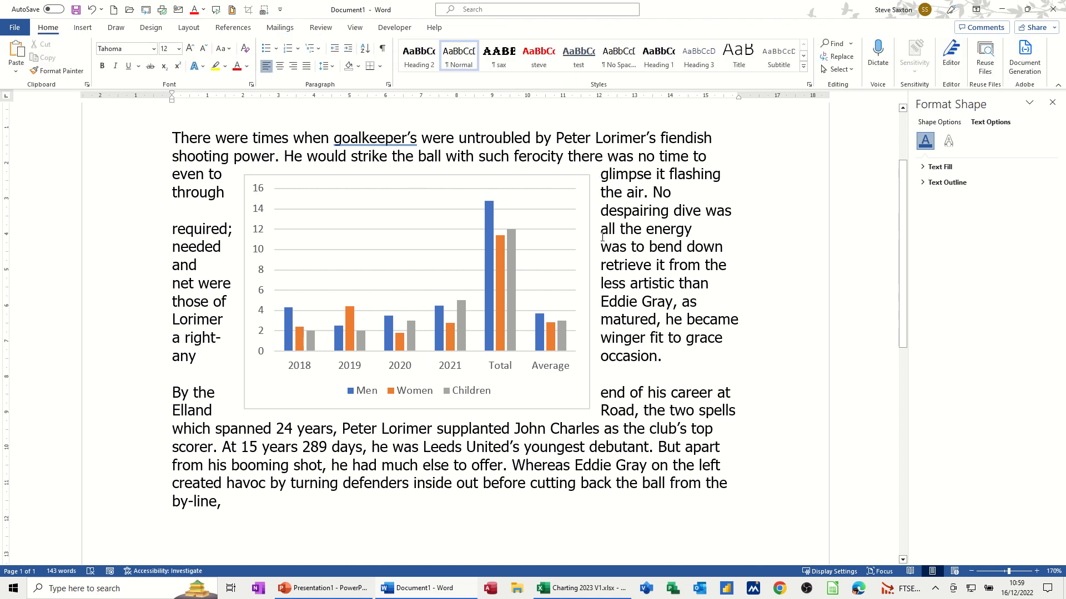
left_click(583, 224)
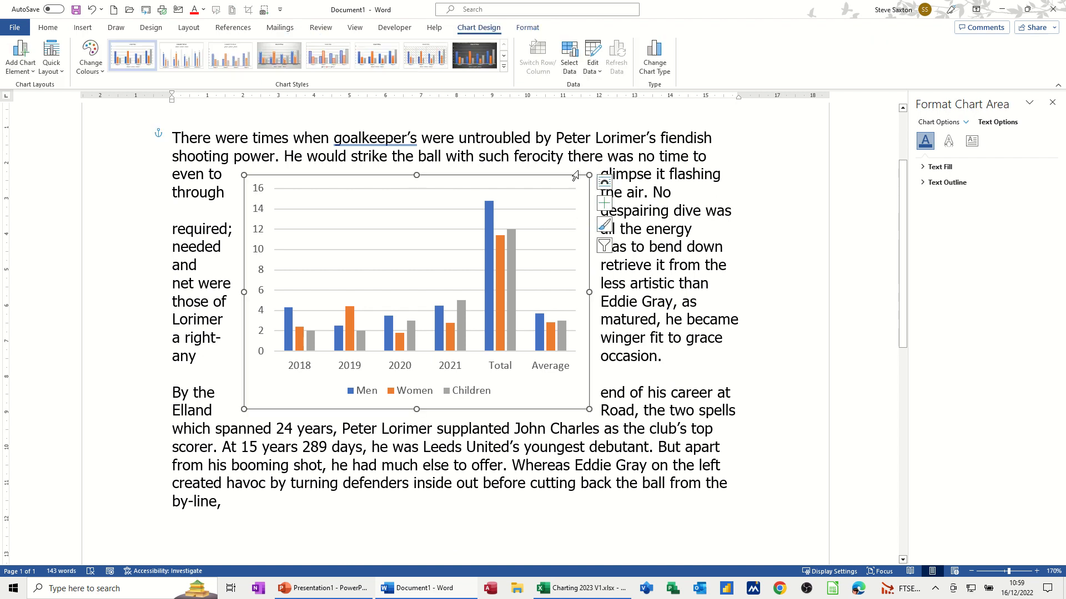
left_click(477, 56)
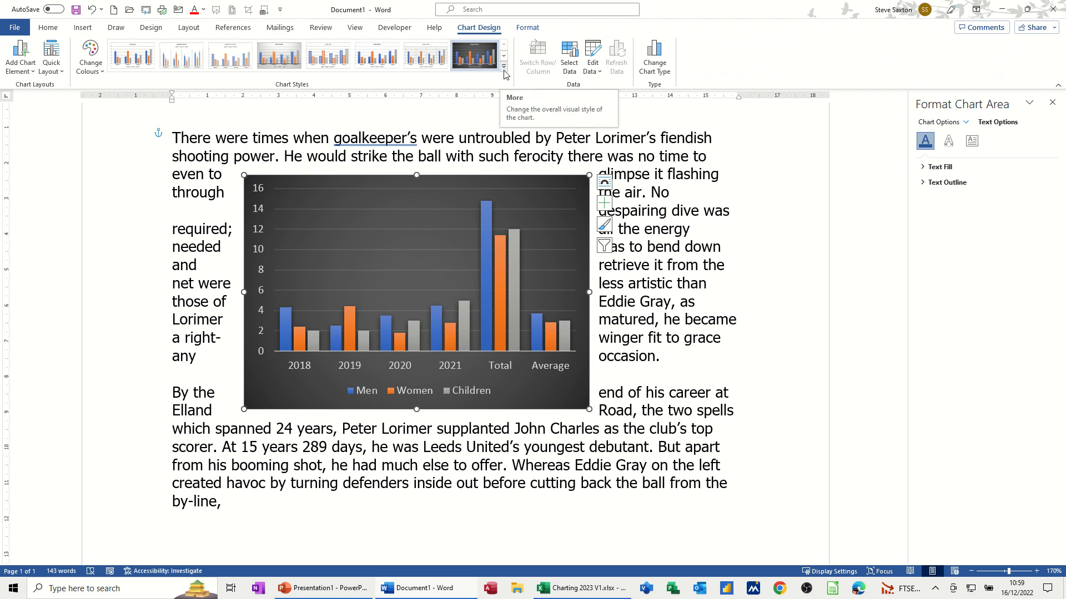
left_click(503, 68)
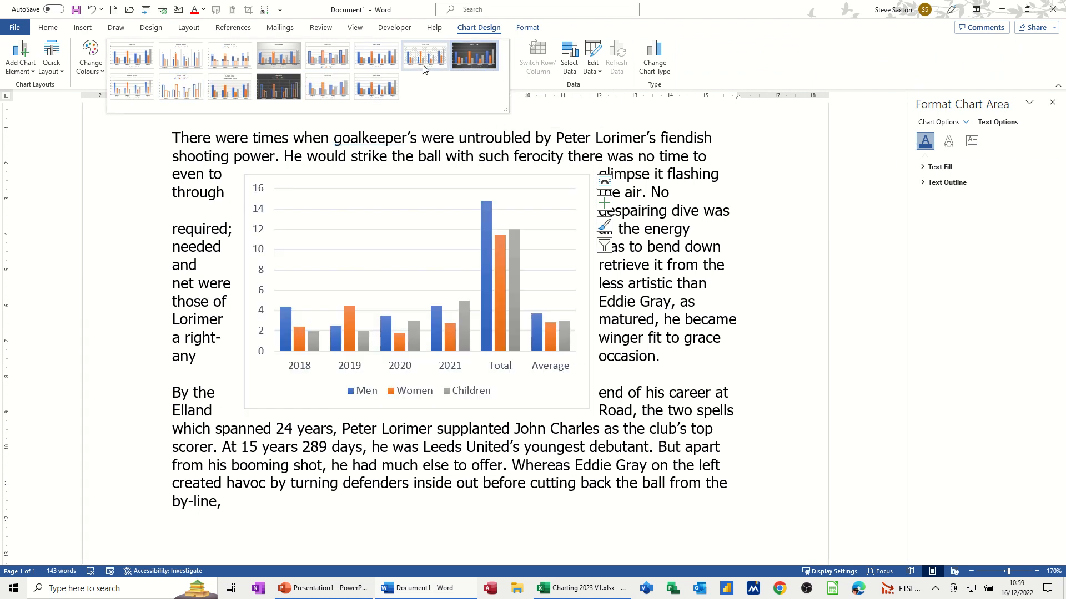
left_click(488, 63)
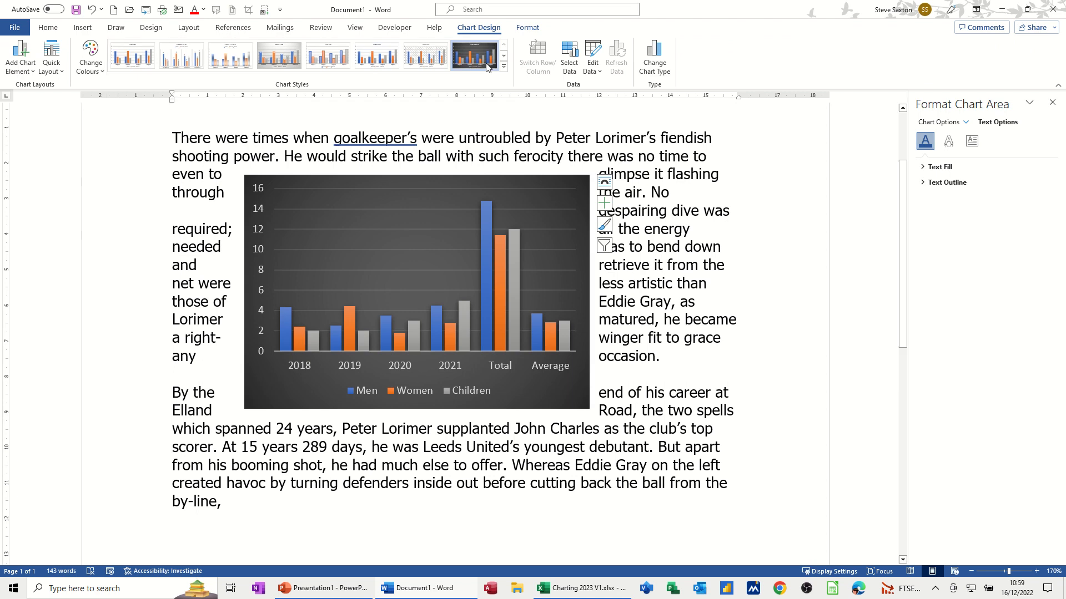
left_click(605, 208)
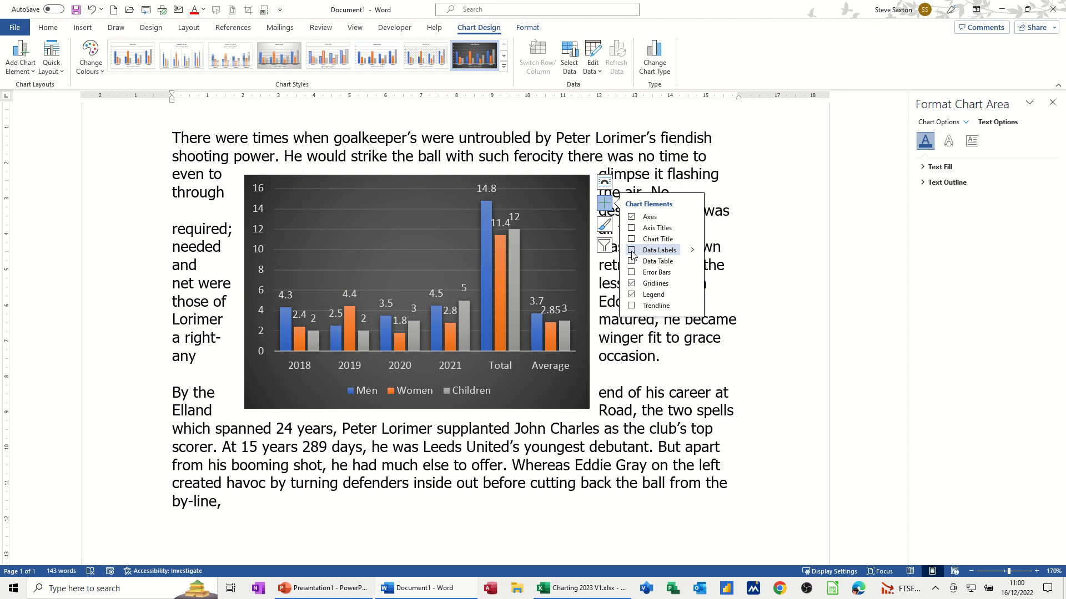
- Label the Men bars with series name and value, such as 'Men, 14.8'
left_click(485, 222)
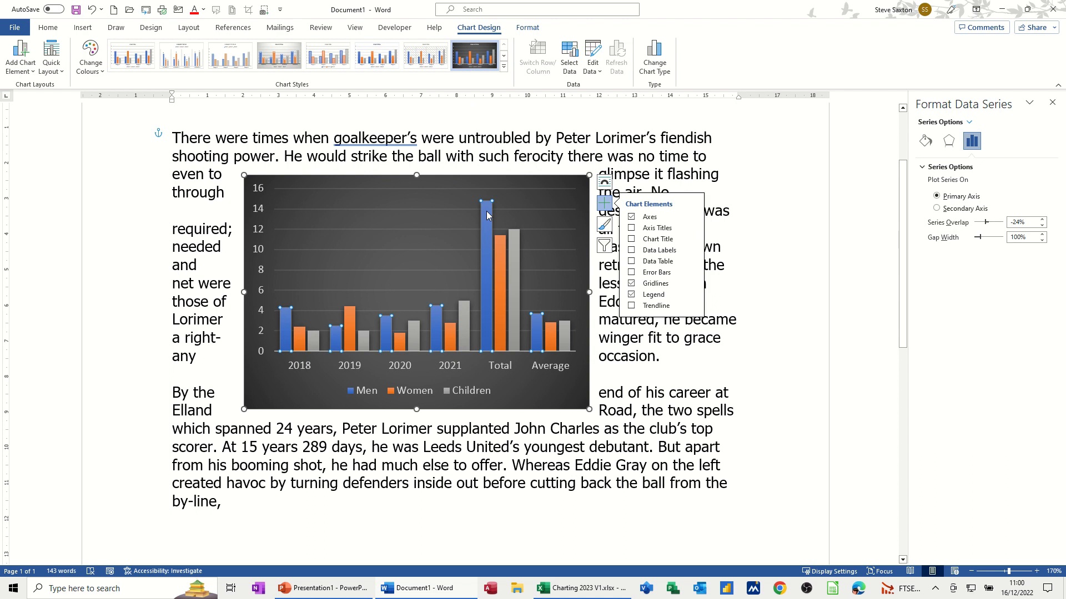
left_click(631, 251)
right_click(487, 237)
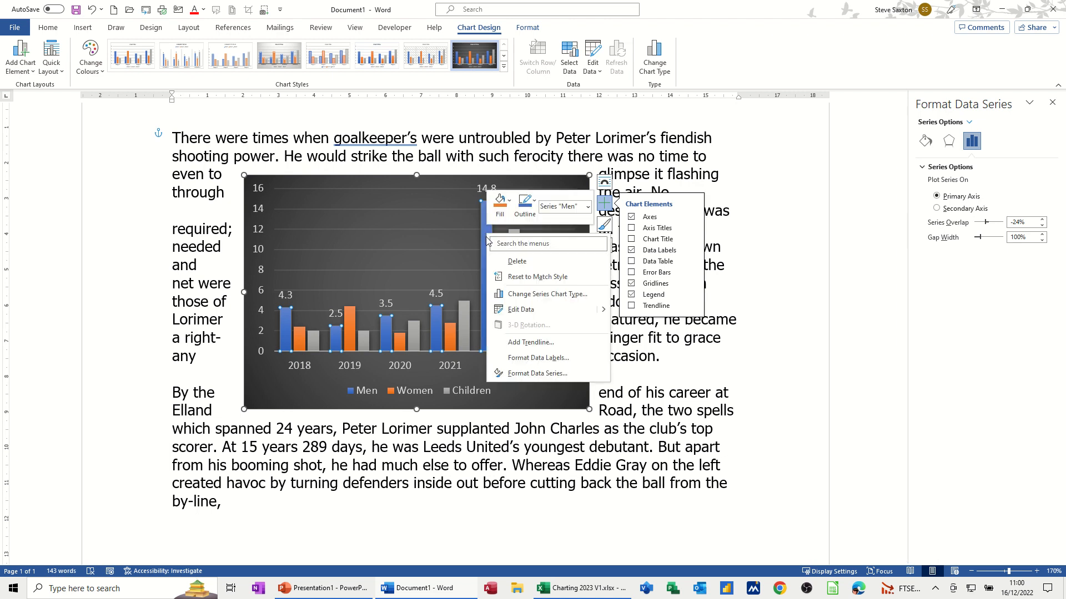
left_click(511, 363)
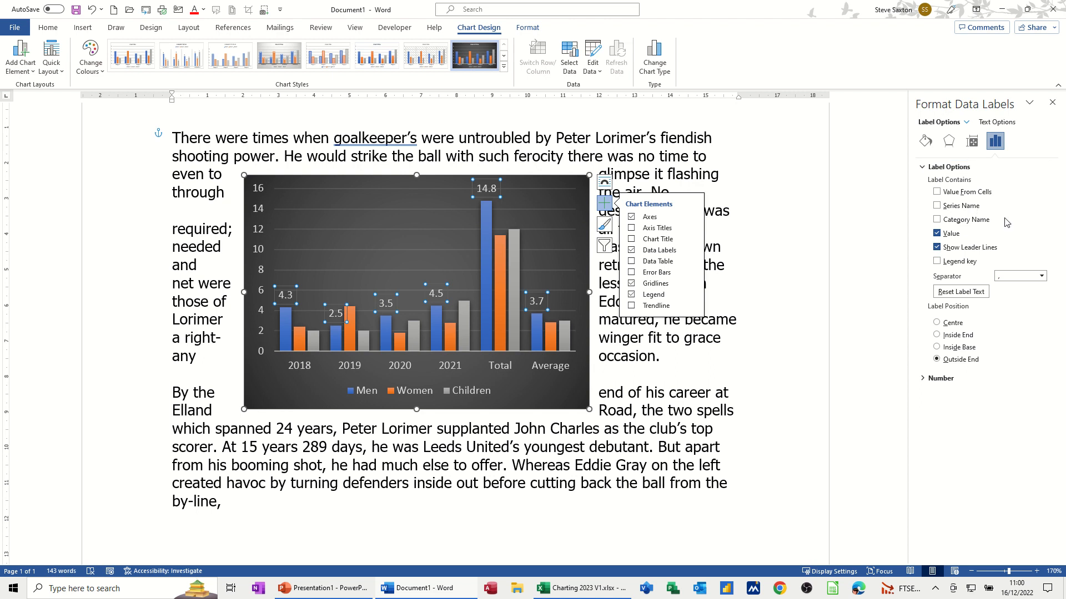
left_click(936, 220)
left_click(937, 206)
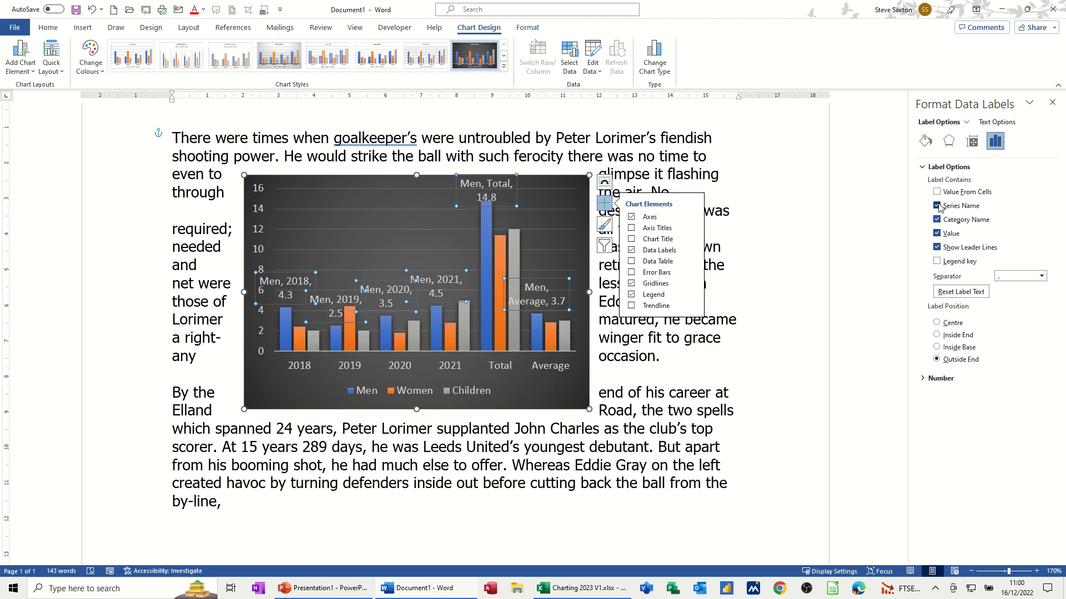
left_click(936, 221)
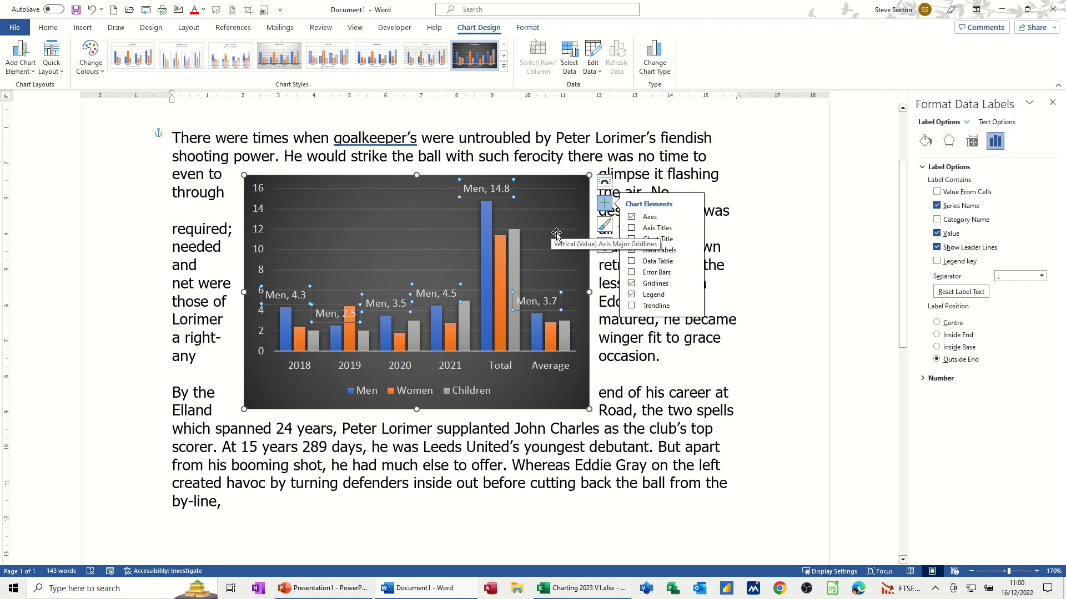
left_click(615, 357)
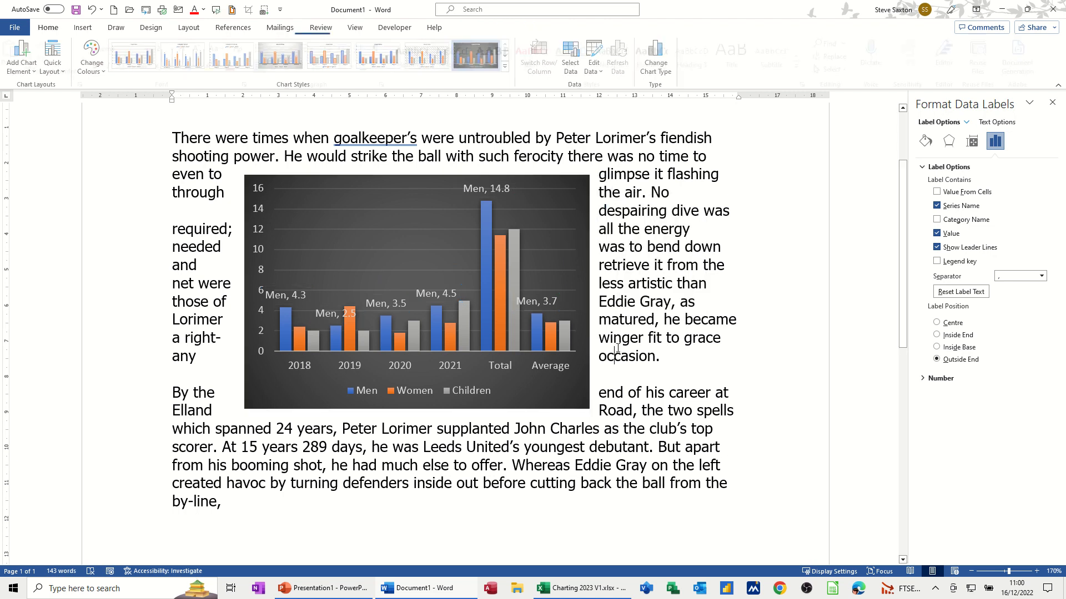
left_click(587, 182)
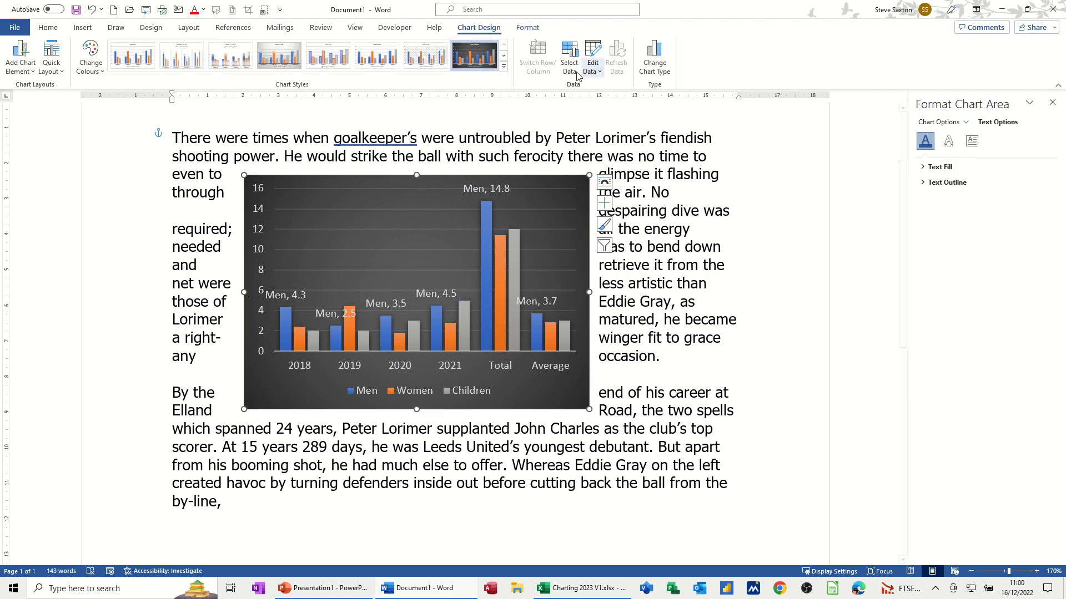
left_click(594, 52)
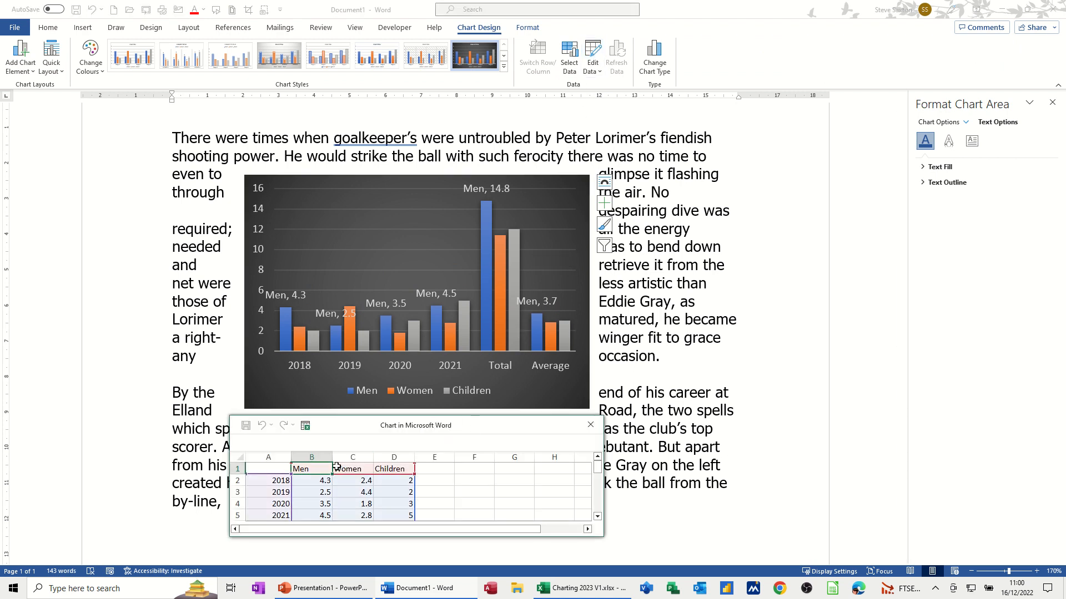
left_click(308, 429)
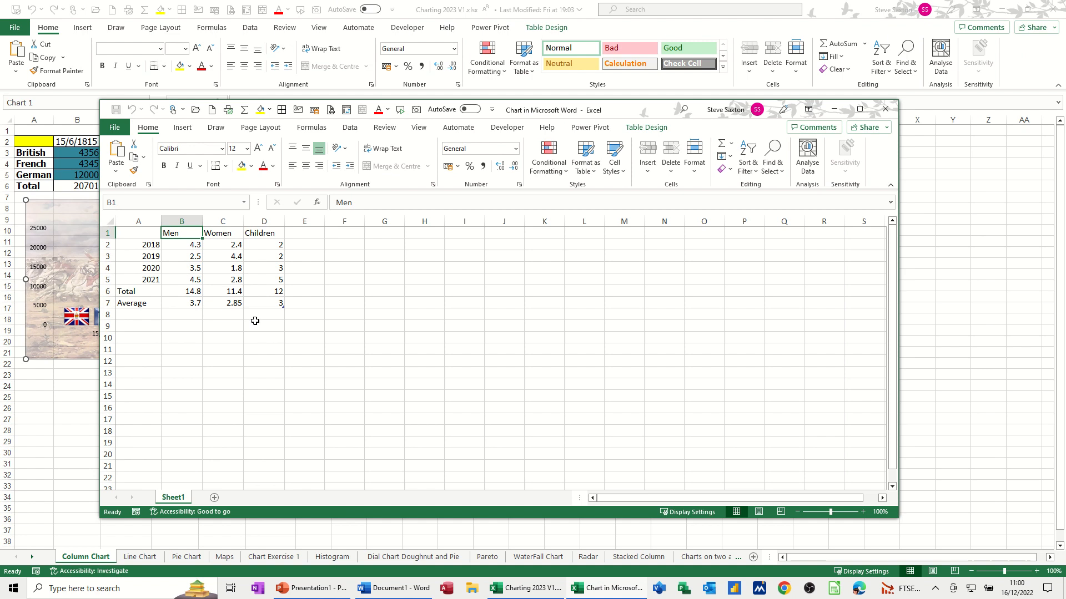
left_click(885, 109)
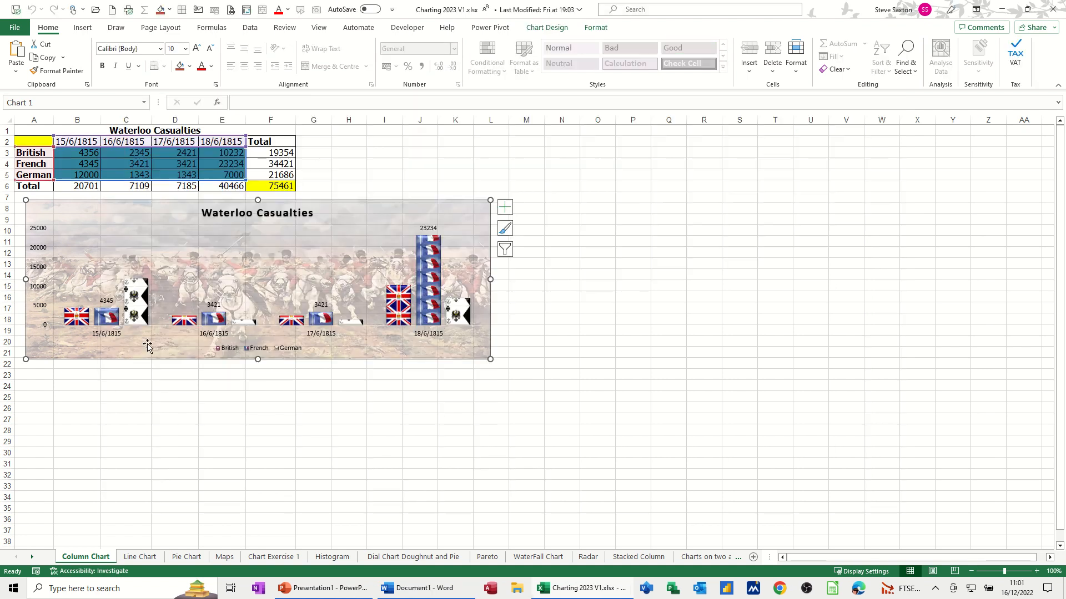
left_click(425, 590)
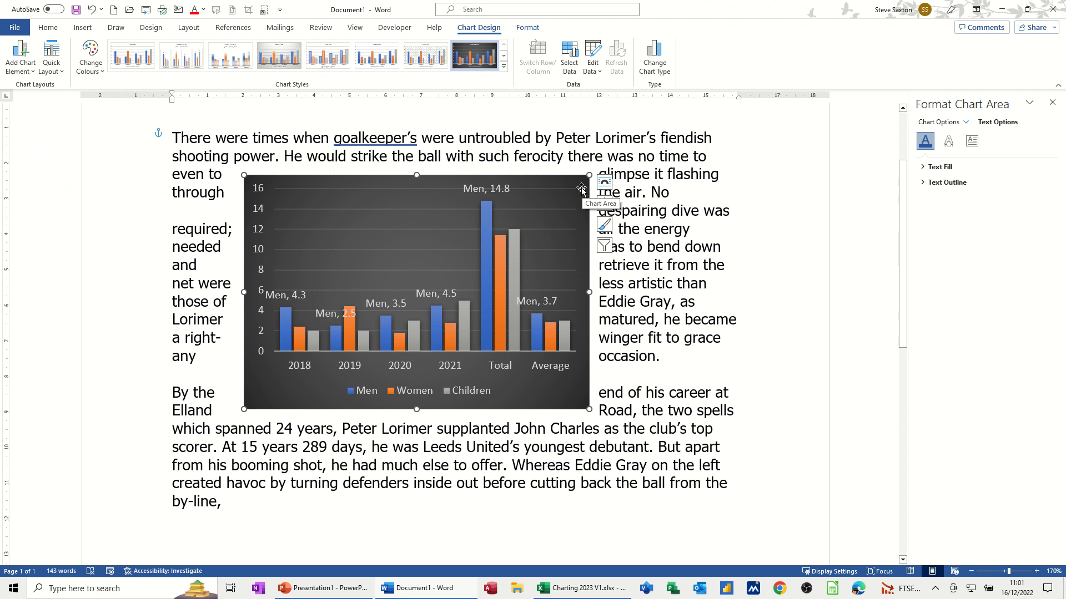
- Delete the column chart and select the Waterloo Casualties chart in the Charting workbook
key("Delete")
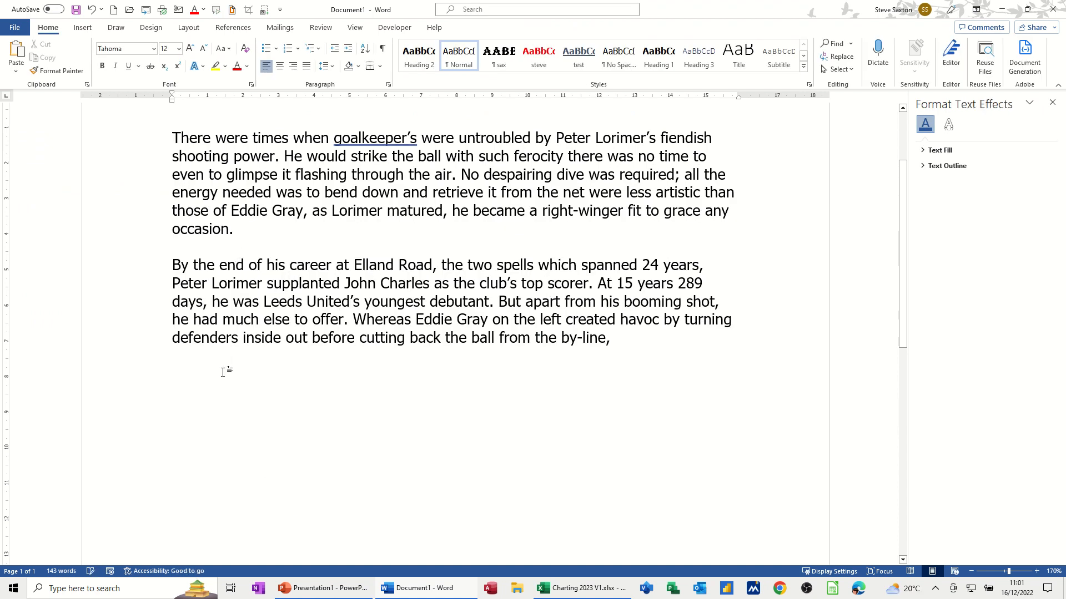
left_click(572, 588)
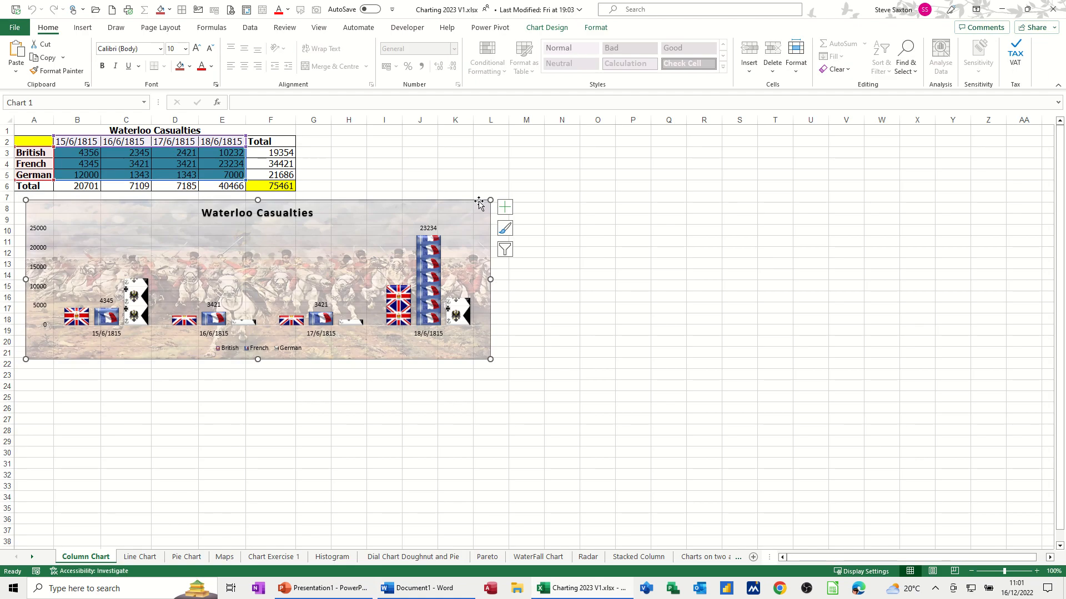
left_click_drag(478, 204, 479, 212)
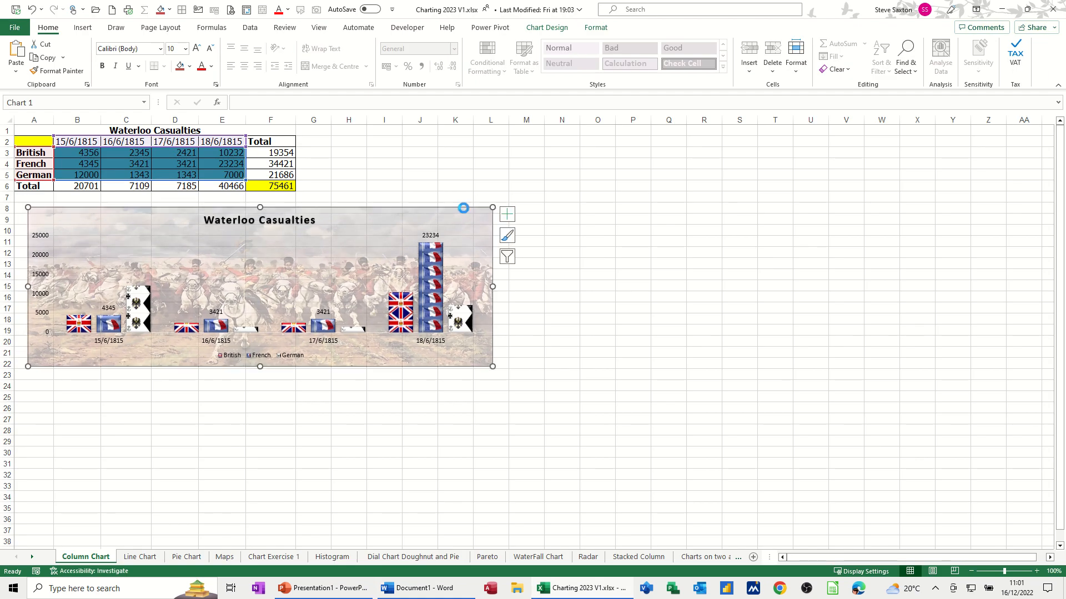
left_click(437, 587)
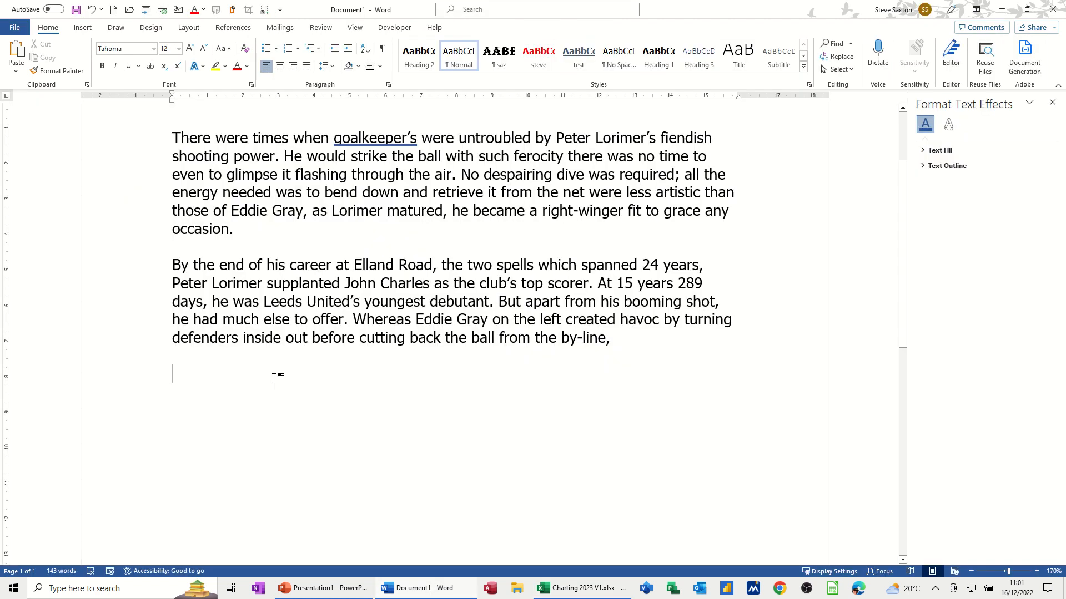
key("ctrl+v")
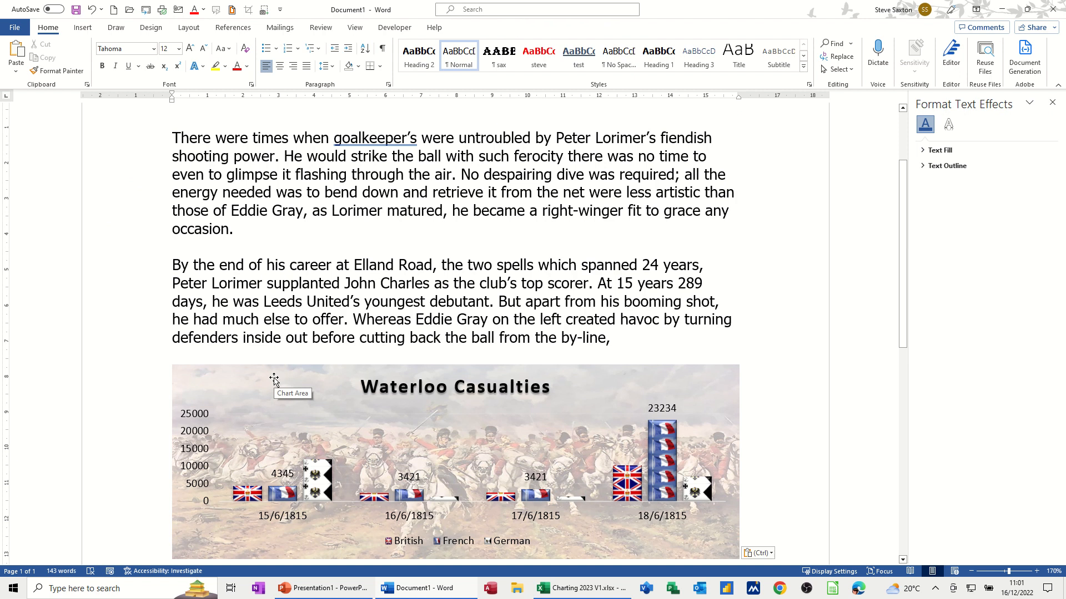
left_click(721, 396)
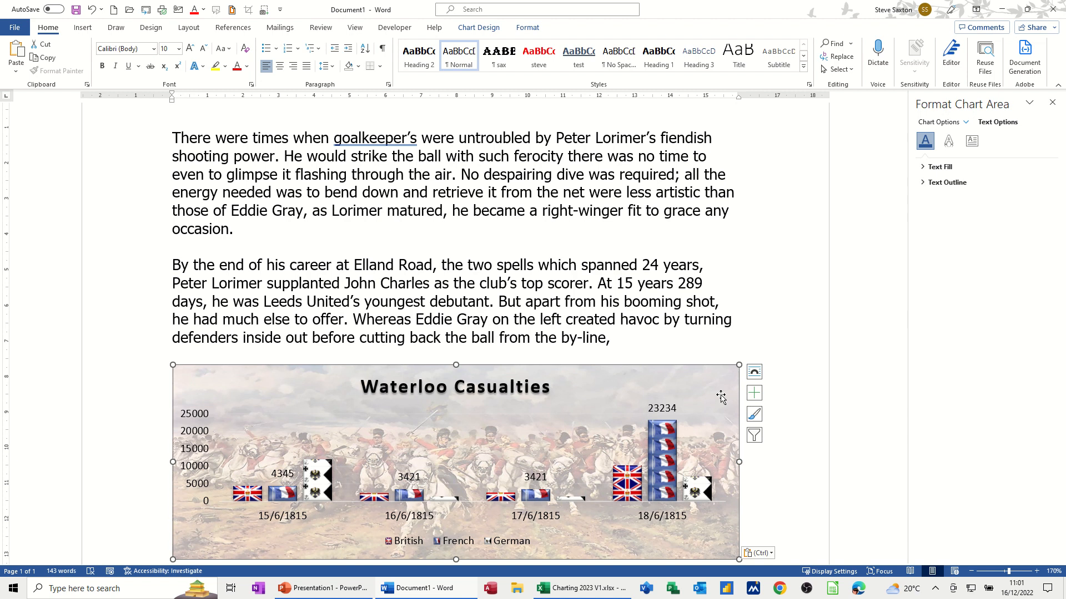
key("Delete")
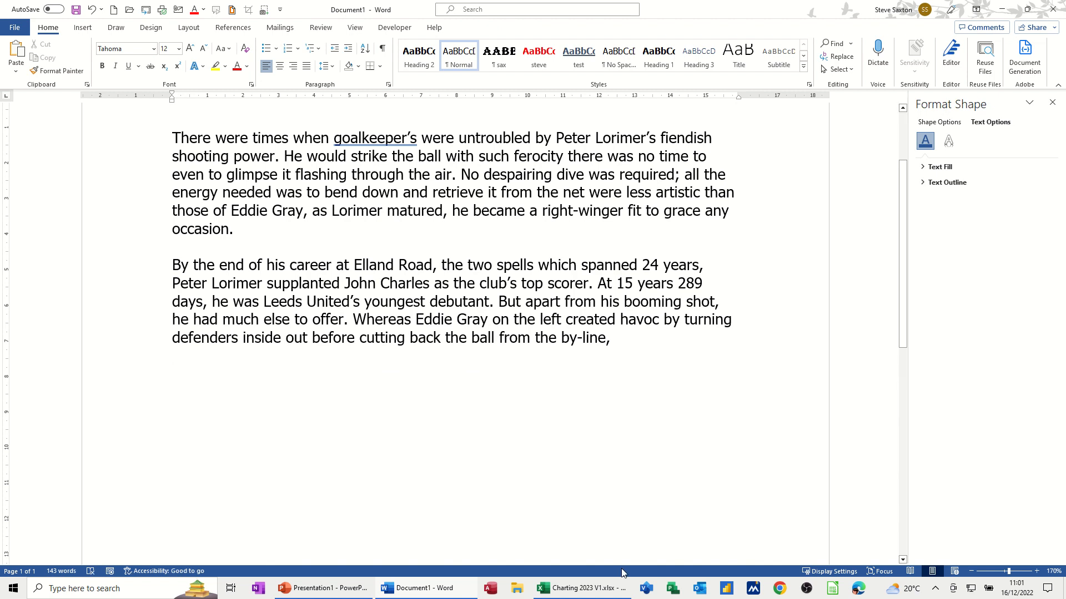
- Paste-link the Waterloo Casualties chart into Word as a Microsoft Excel Chart Object
left_click(578, 589)
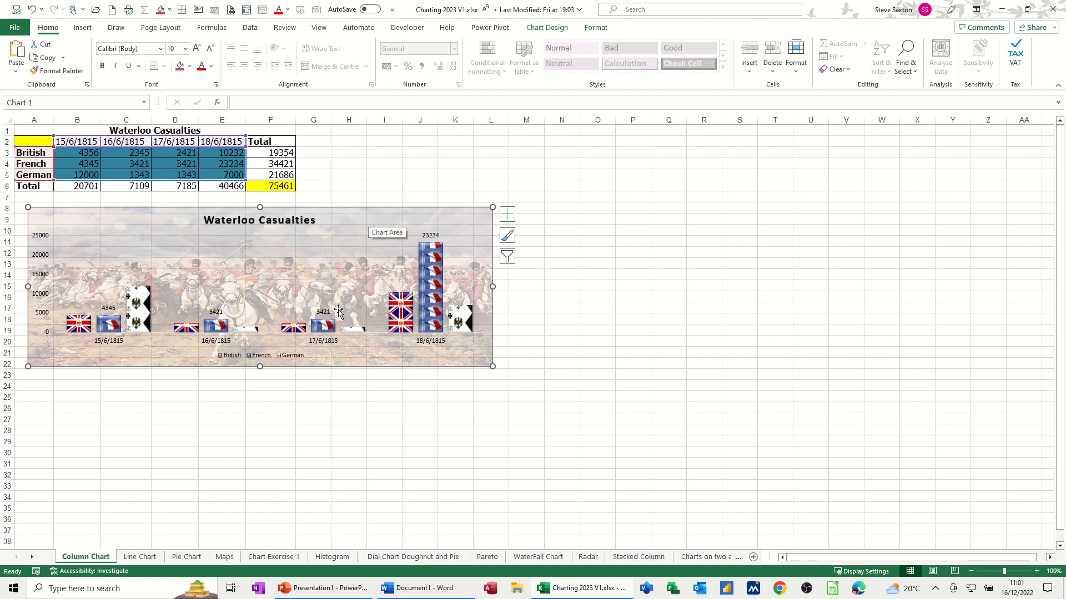
left_click(414, 589)
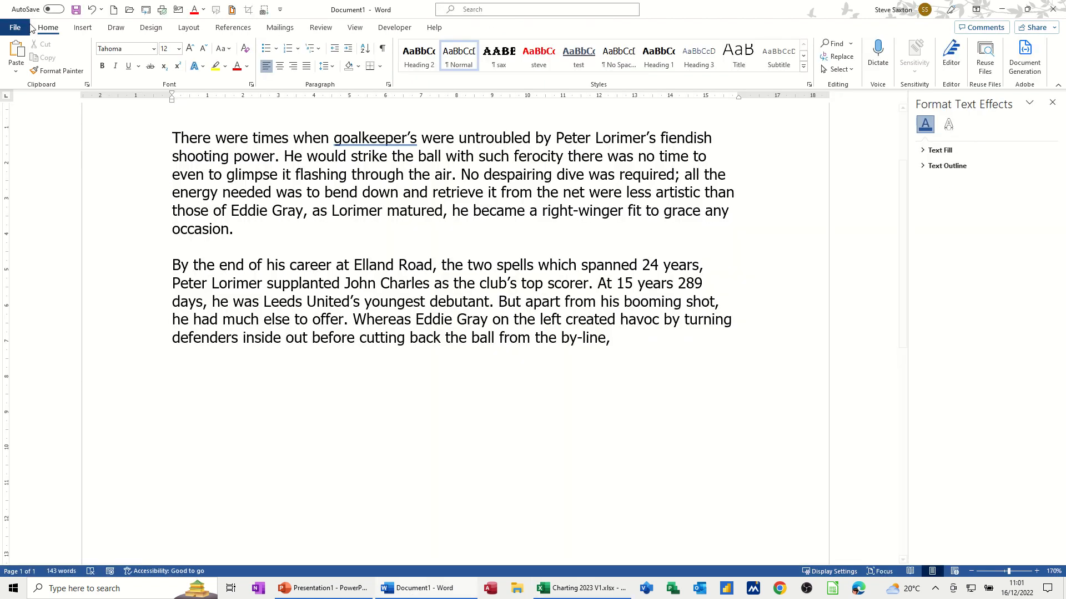
left_click(15, 69)
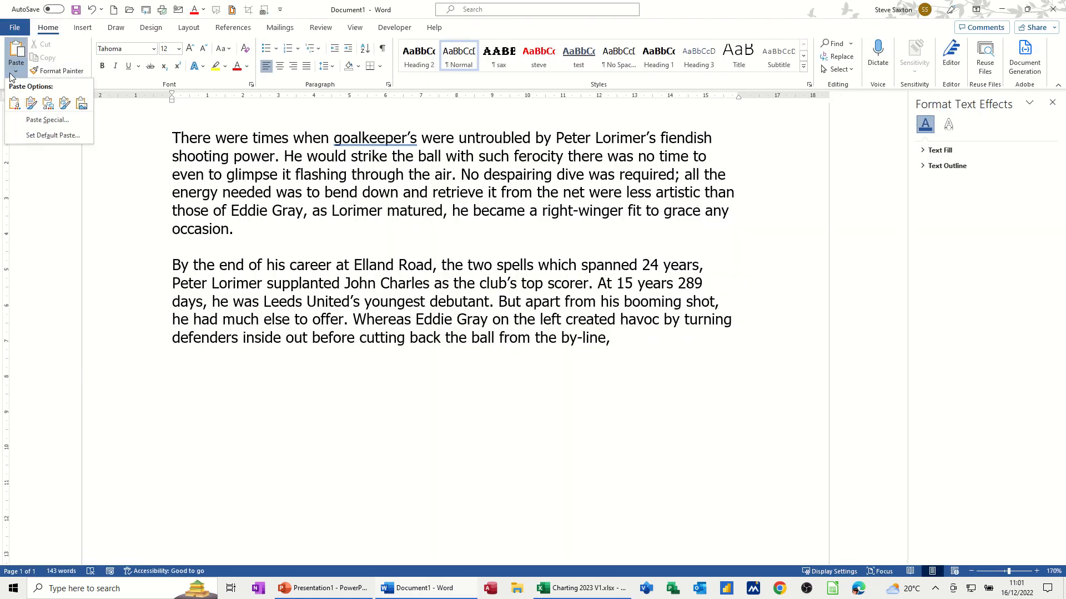
left_click(34, 120)
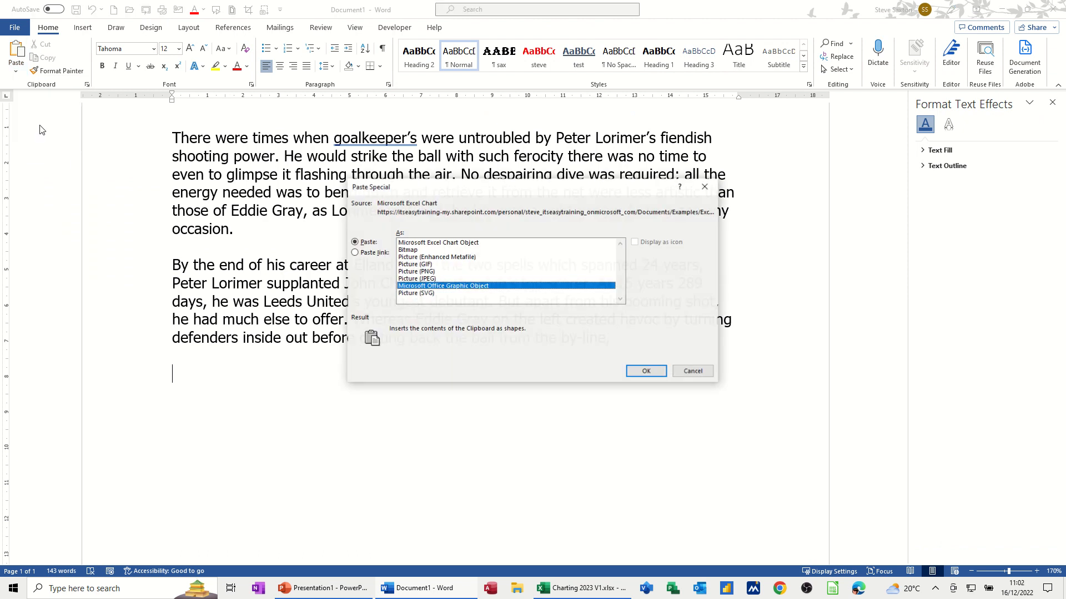
left_click(357, 254)
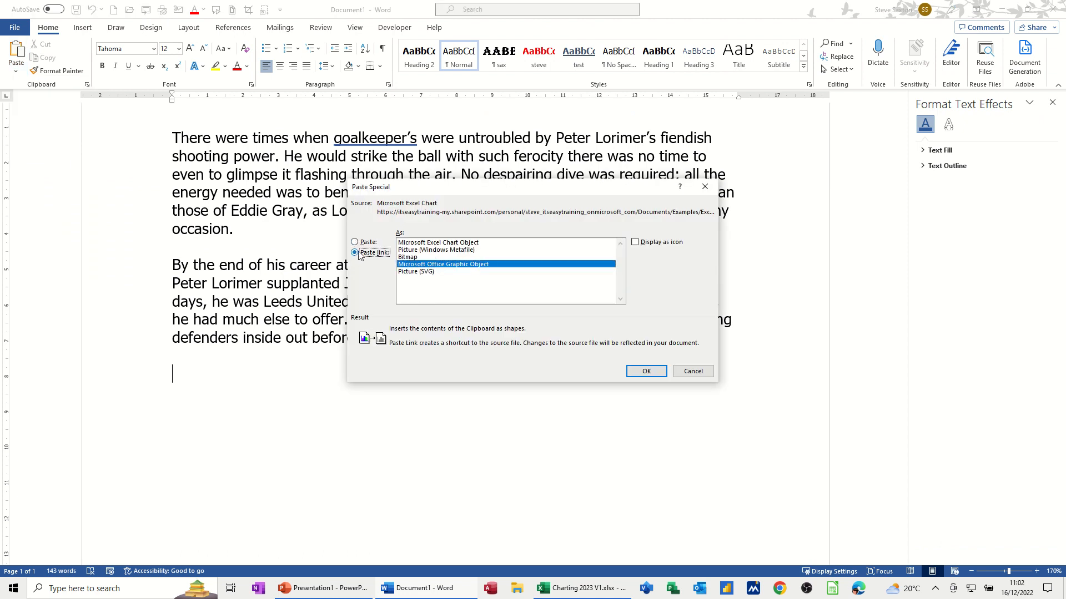
left_click(420, 243)
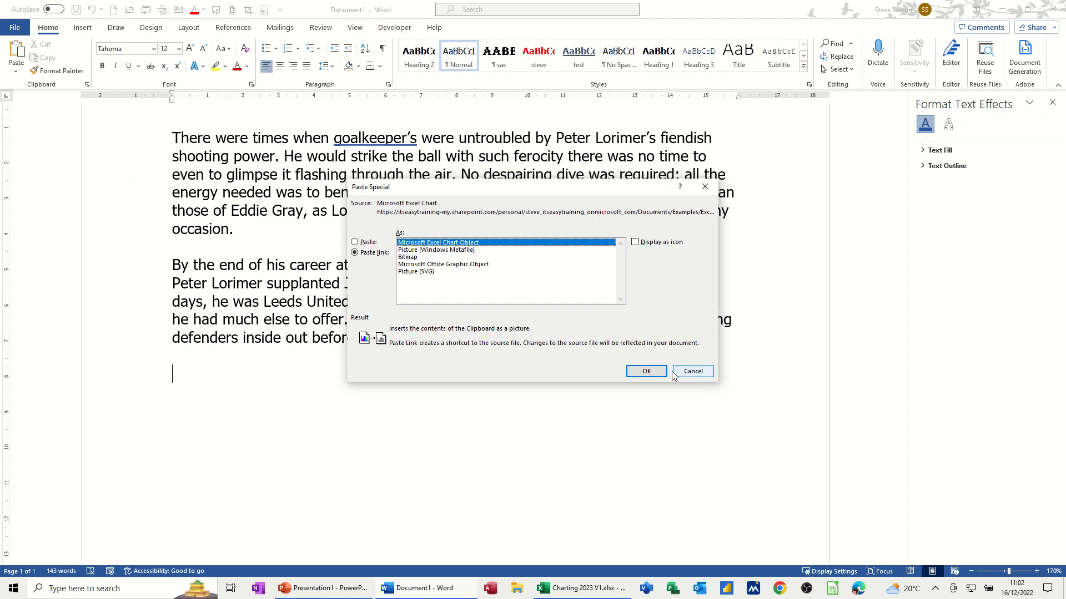
left_click(648, 372)
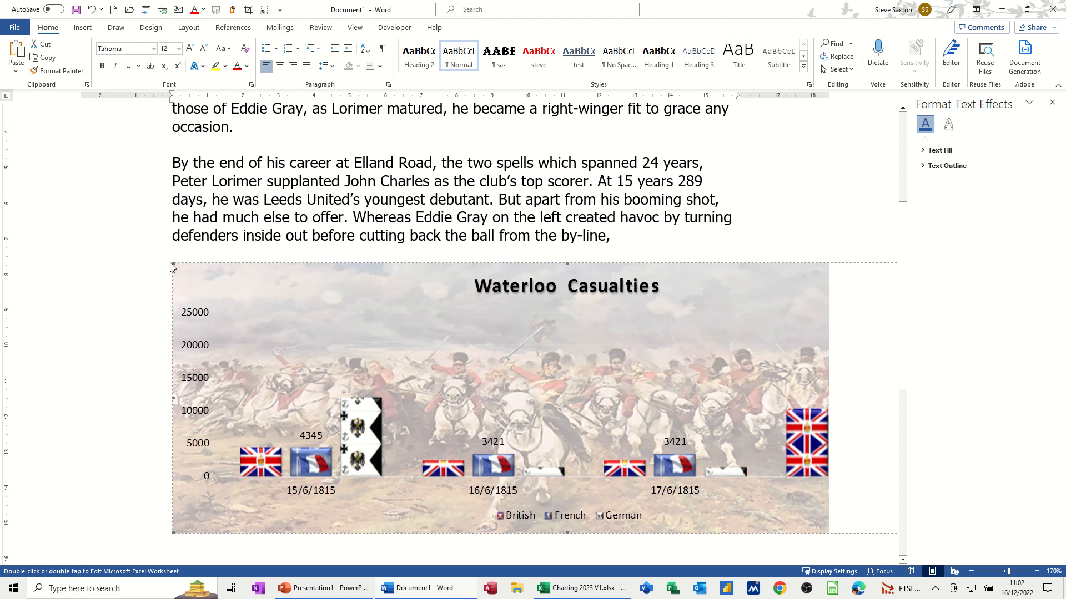
- Shrink the linked chart to fit the page and paste a second copy below the first paragraph
left_click_drag(171, 267, 408, 373)
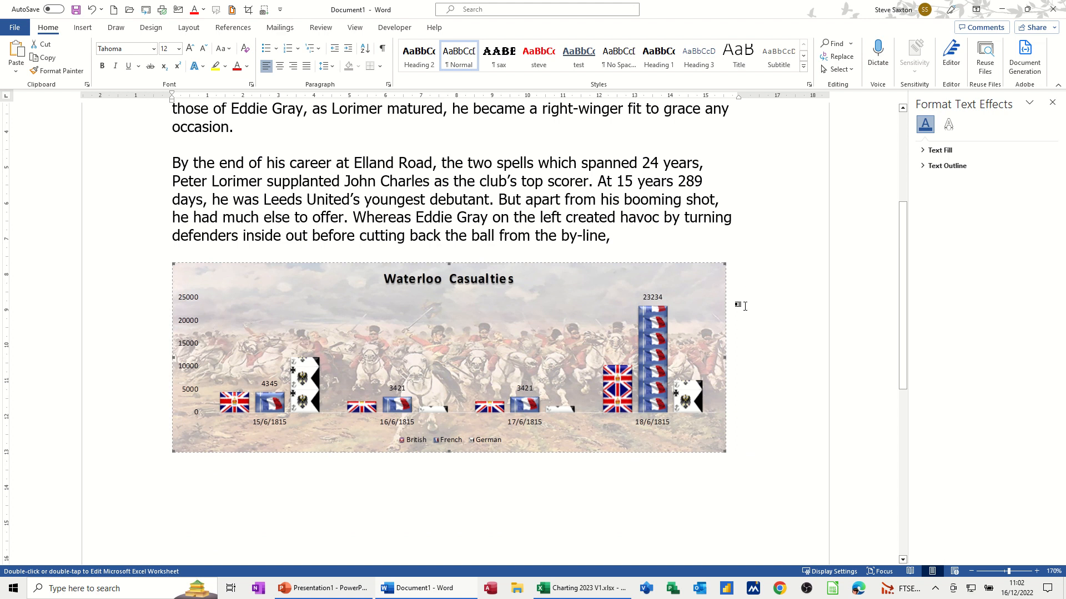
left_click(278, 138)
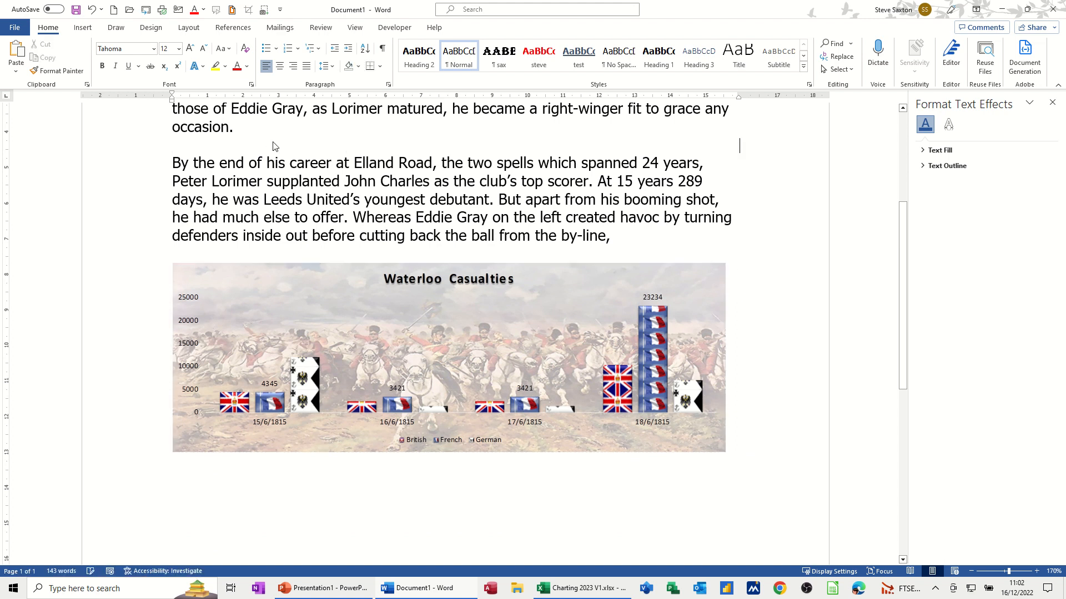
key("ctrl+v")
left_click(686, 154)
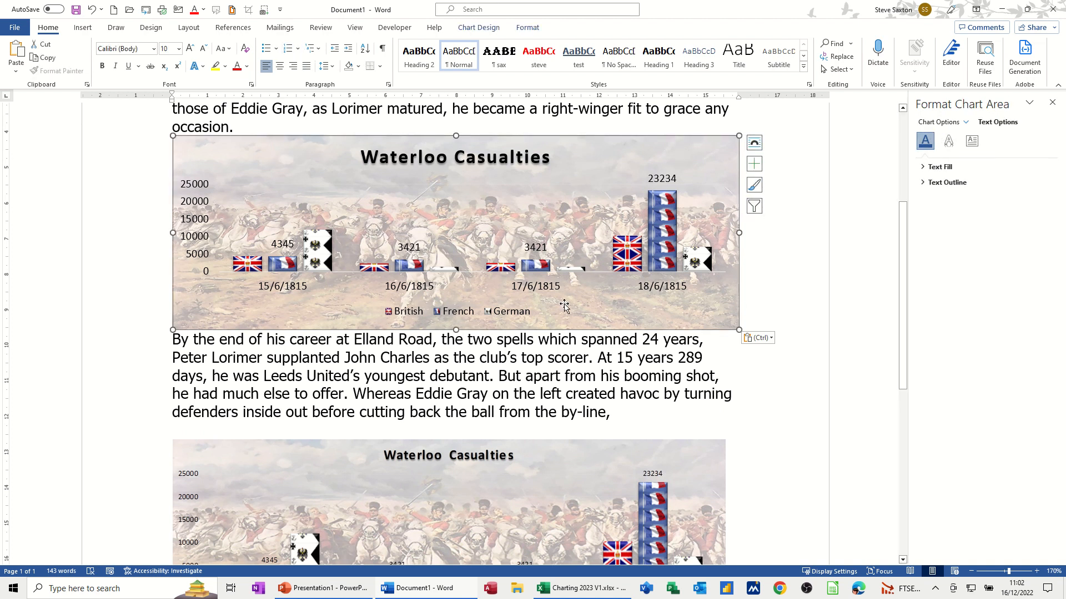
- Add an empty paragraph just after the first Waterloo Casualties chart
left_click(747, 318)
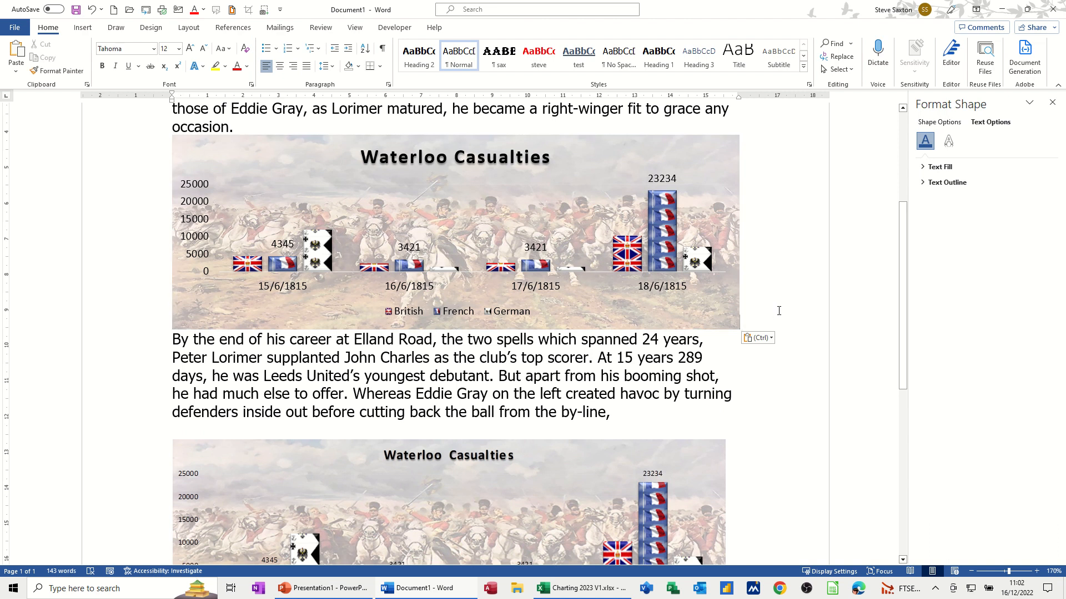
key("Return")
scroll(625, 405, "down", 3)
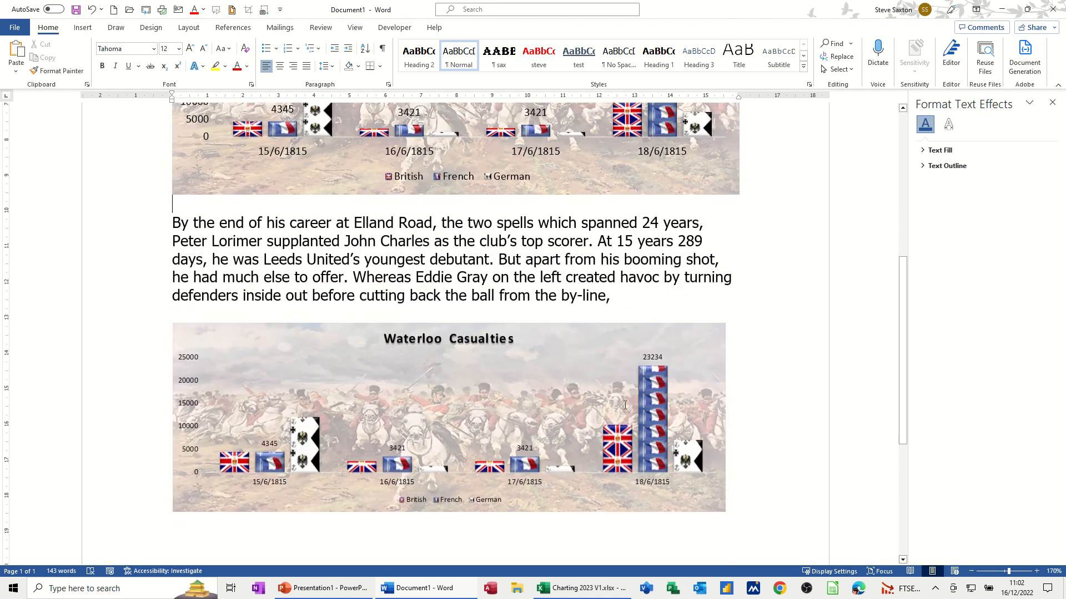
left_click(571, 382)
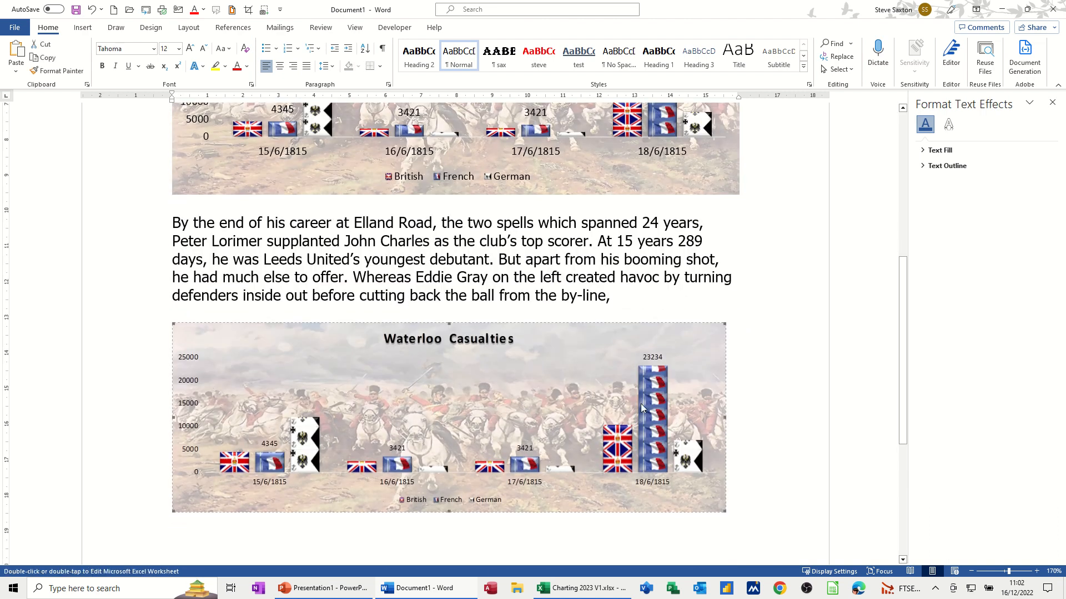
- In Excel, clear the 18/6/1815 casualty figures in cells E3:E5
scroll(622, 416, "down", 2)
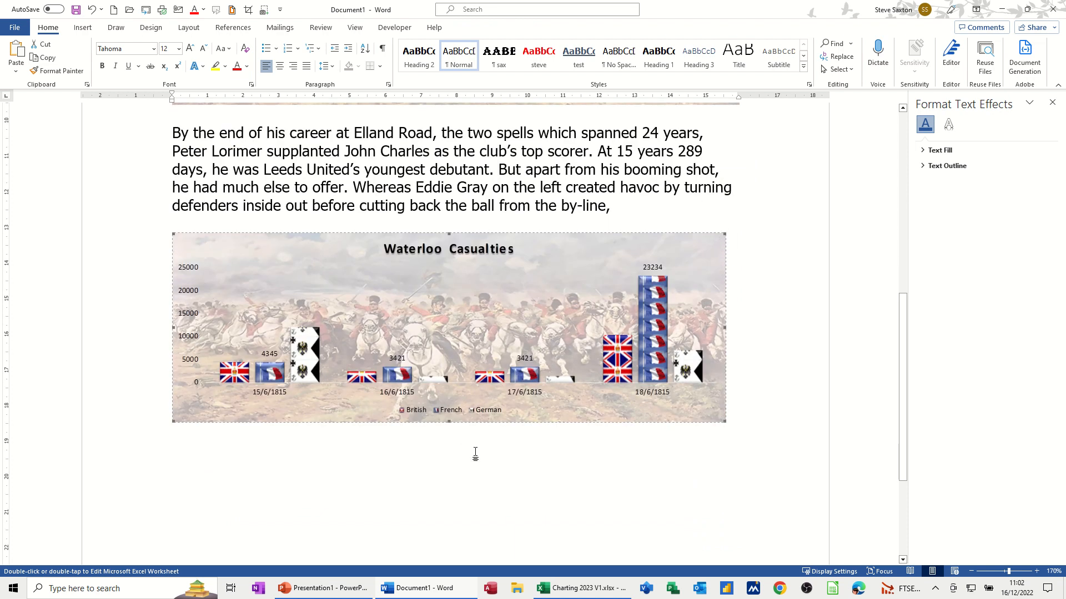
left_click(562, 590)
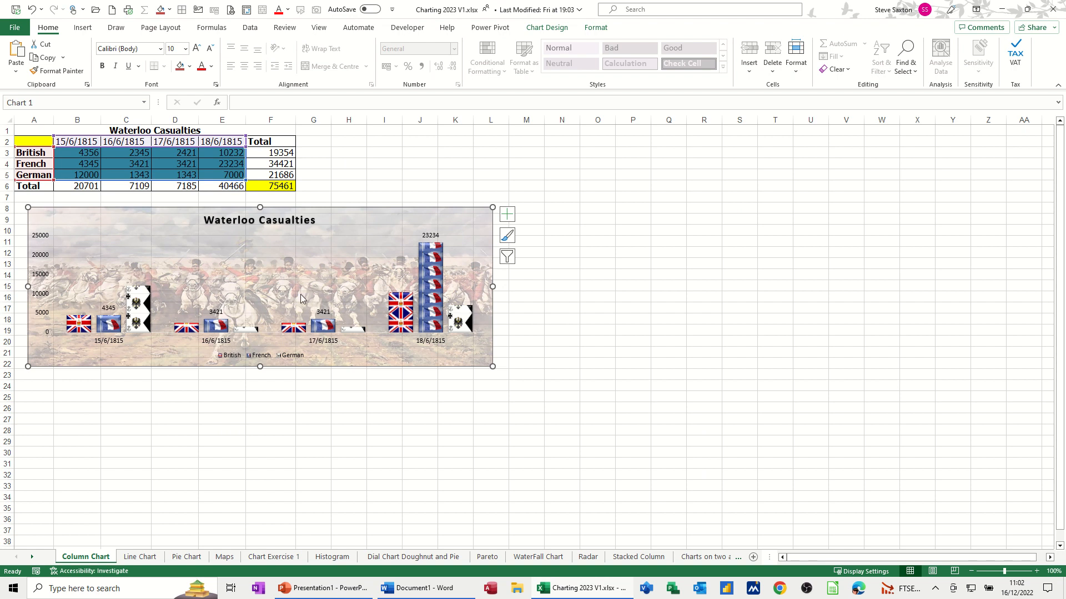
left_click_drag(221, 153, 221, 169)
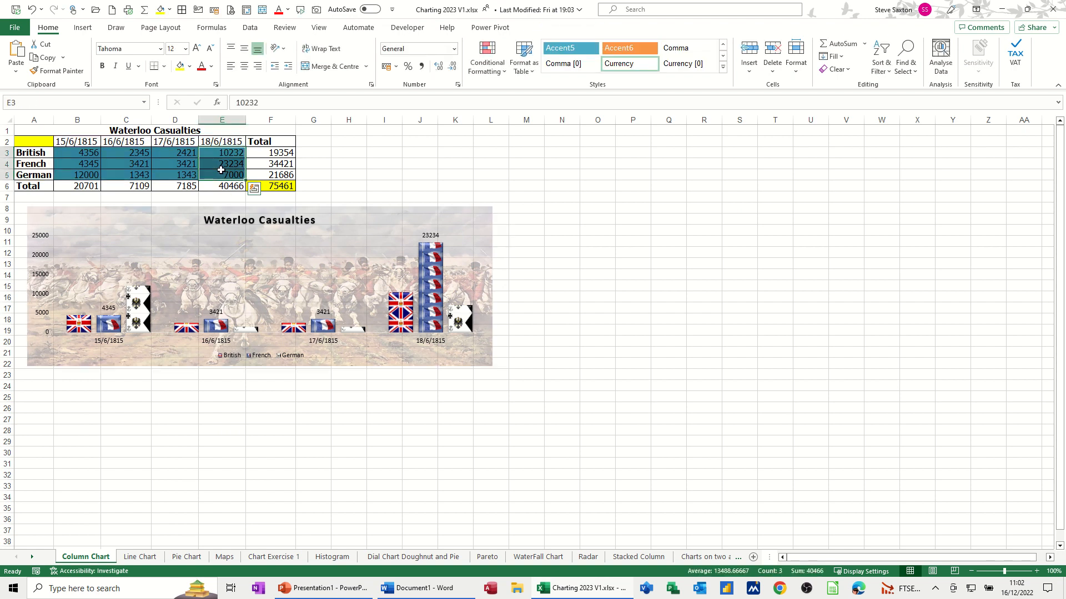
key("Delete")
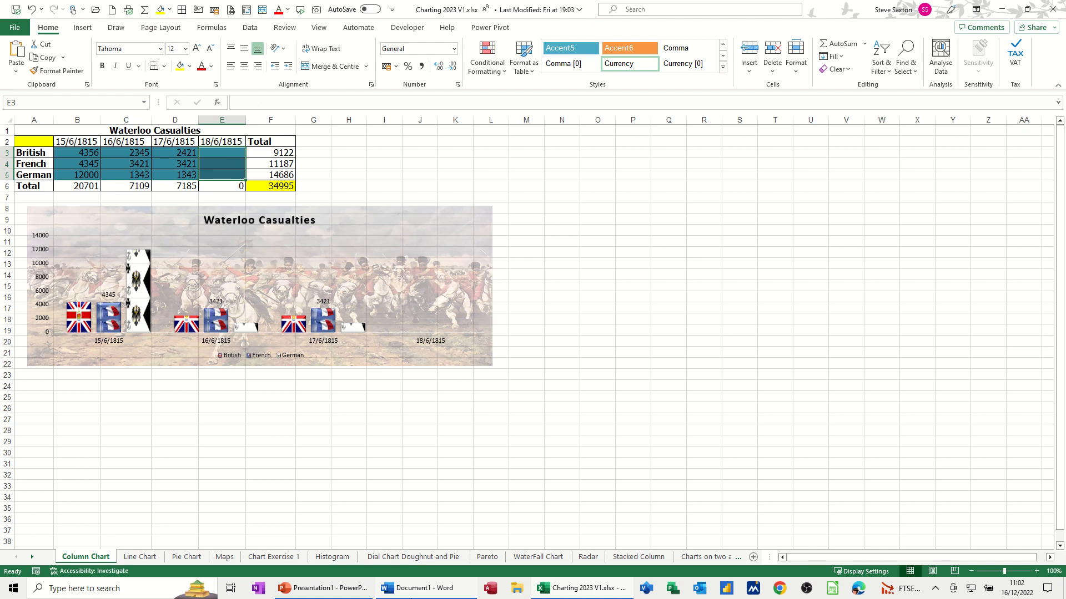
- Back in Word, scroll through both Waterloo Casualties charts to confirm the 18/6/1815 bars are gone
left_click(418, 594)
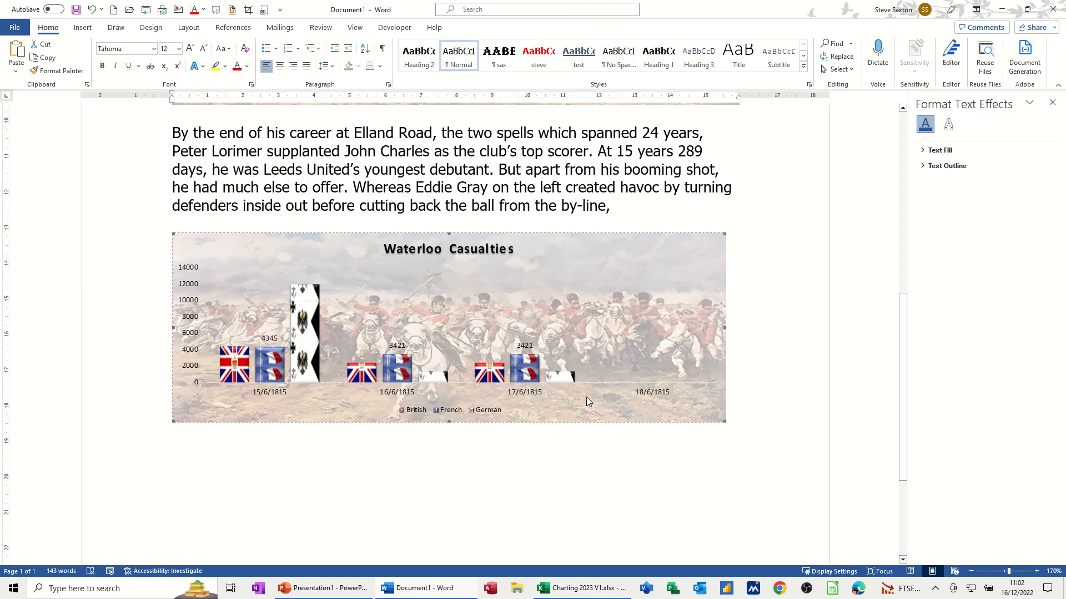
scroll(625, 366, "up", 2)
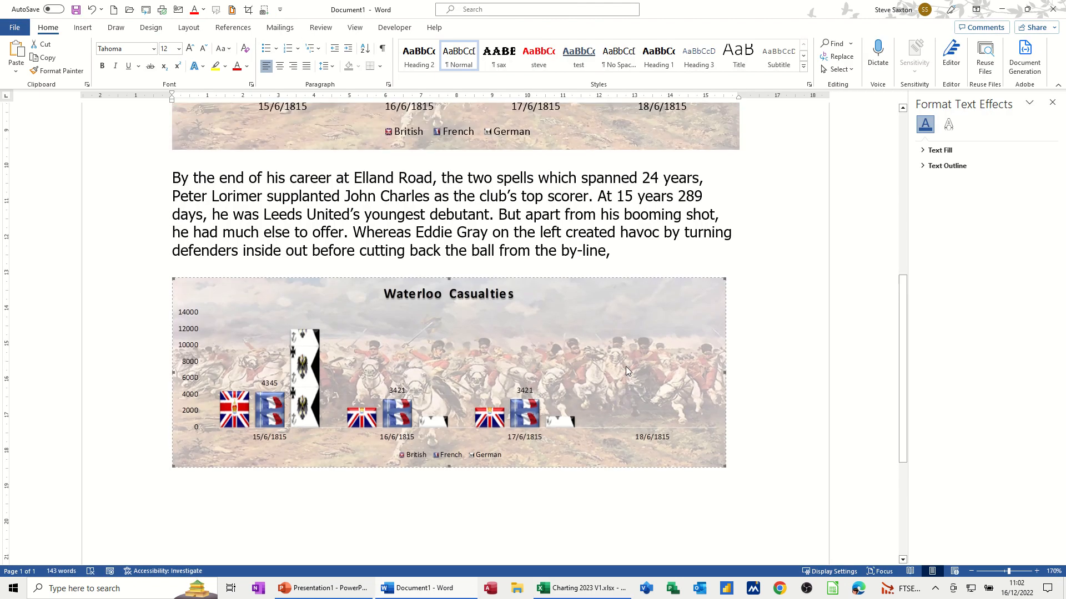
scroll(627, 370, "down", 1)
scroll(628, 365, "down", 3)
scroll(654, 258, "up", 5)
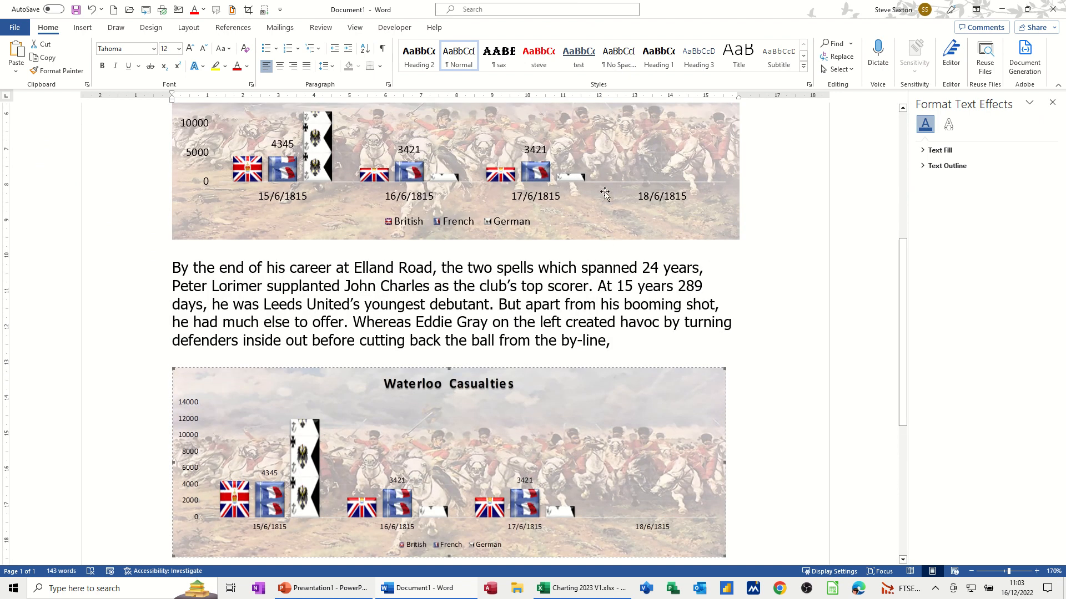
scroll(604, 189, "up", 2)
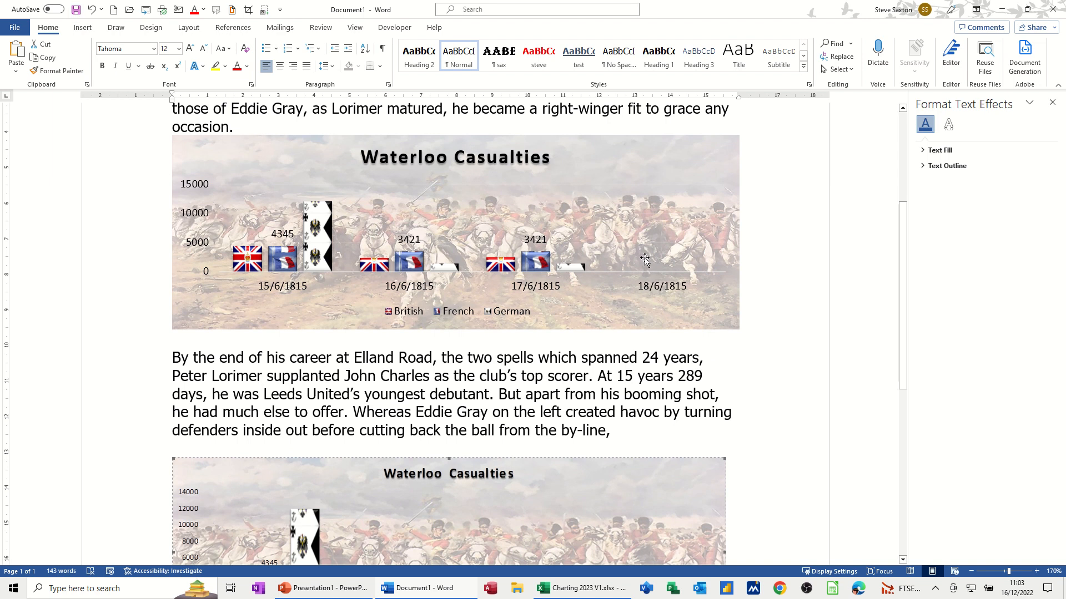
- Save the document as charts 2022 and close it
left_click(75, 9)
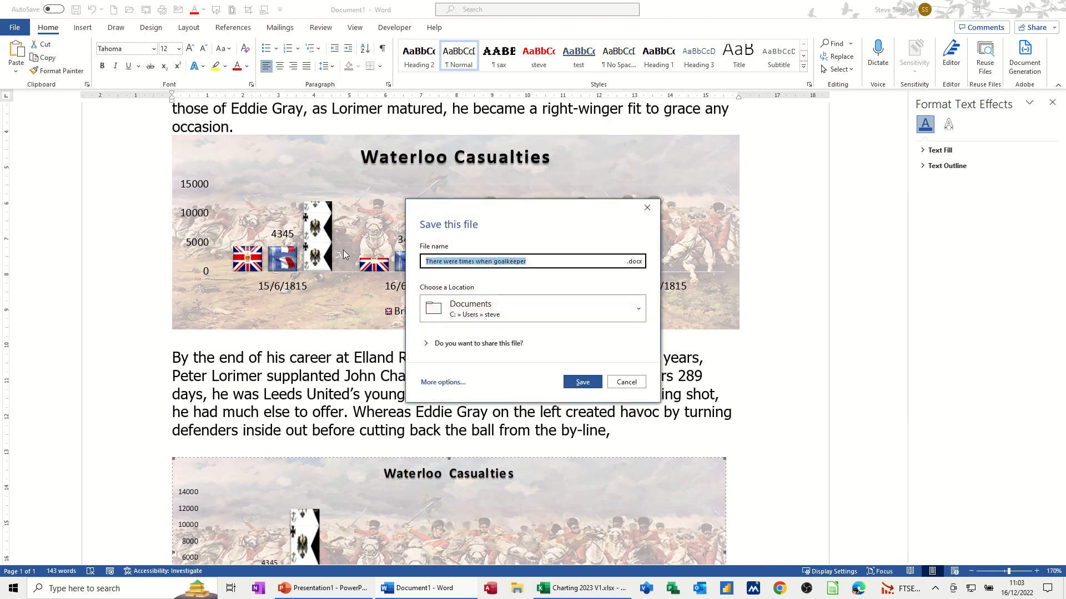
type("charts")
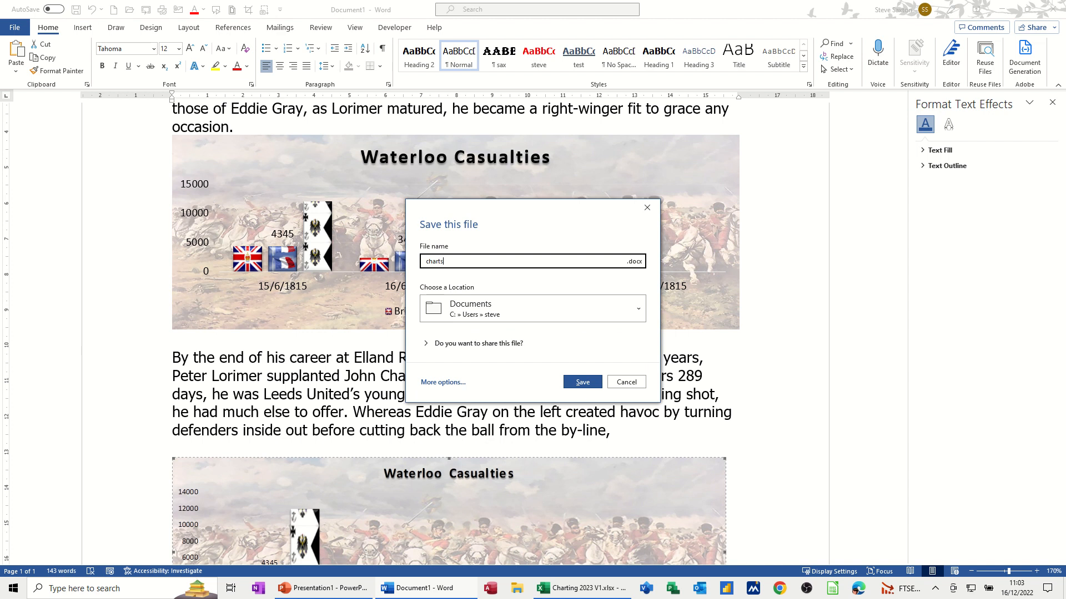
type(" 2022")
key("Return")
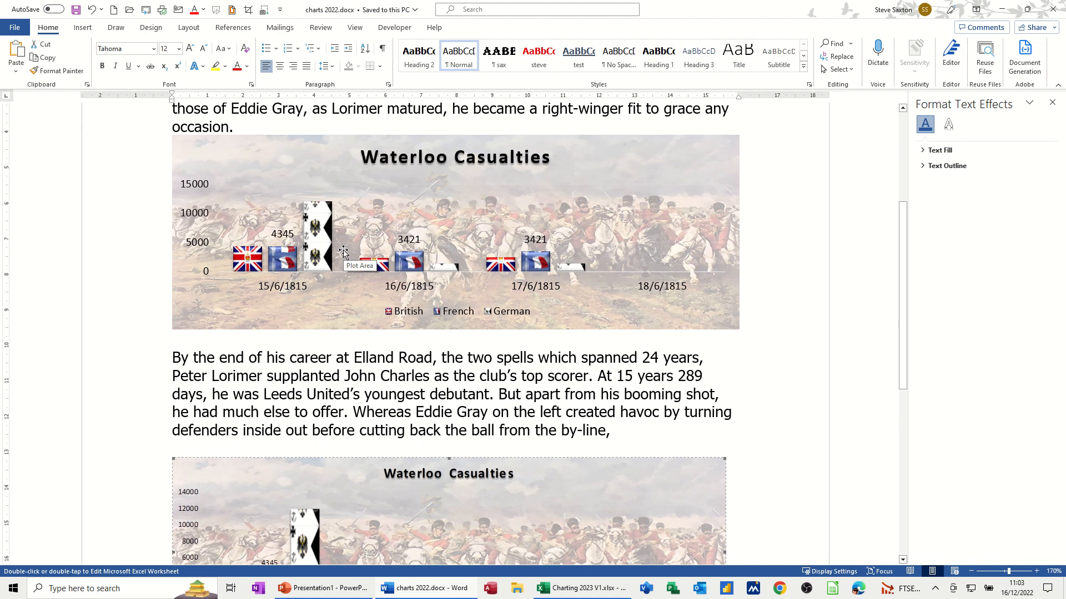
key("ctrl+w")
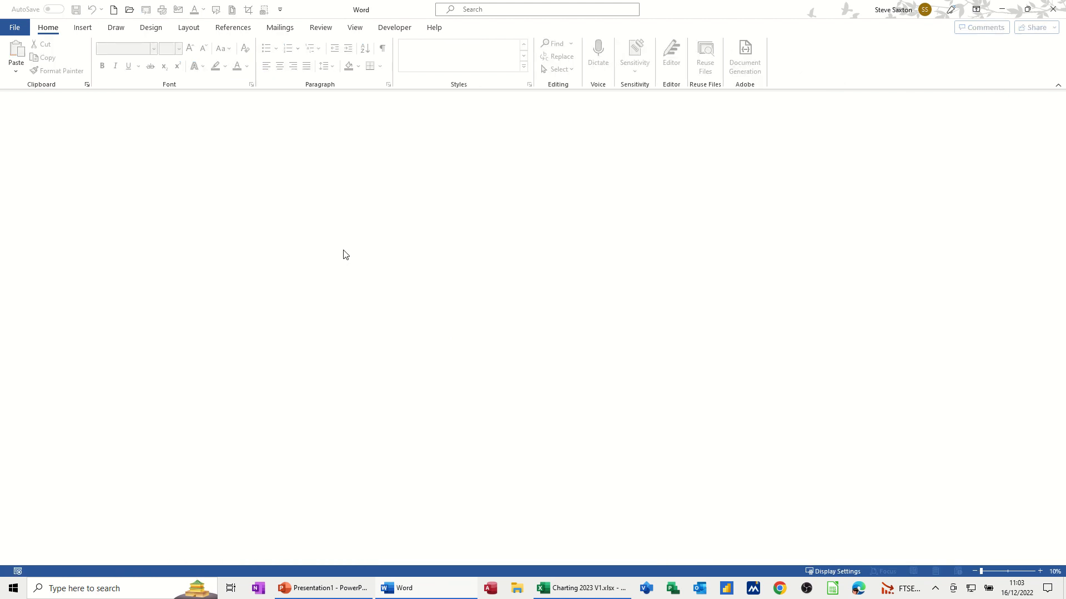
- In Excel, enter 3456, 4556 and 454 in E3, E4 and E5, then return to Word
left_click(571, 589)
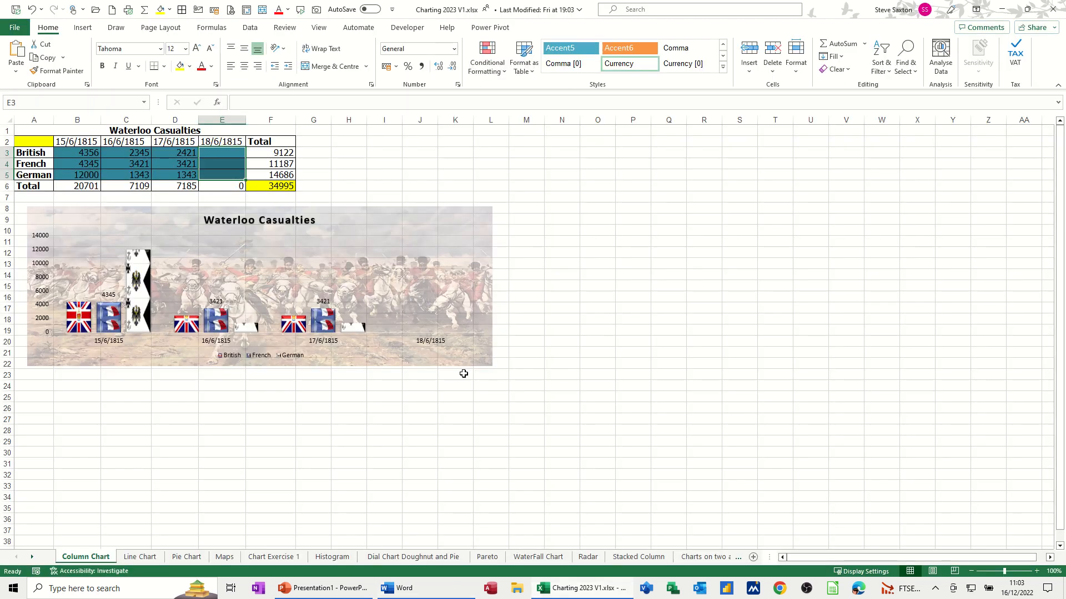
left_click(224, 154)
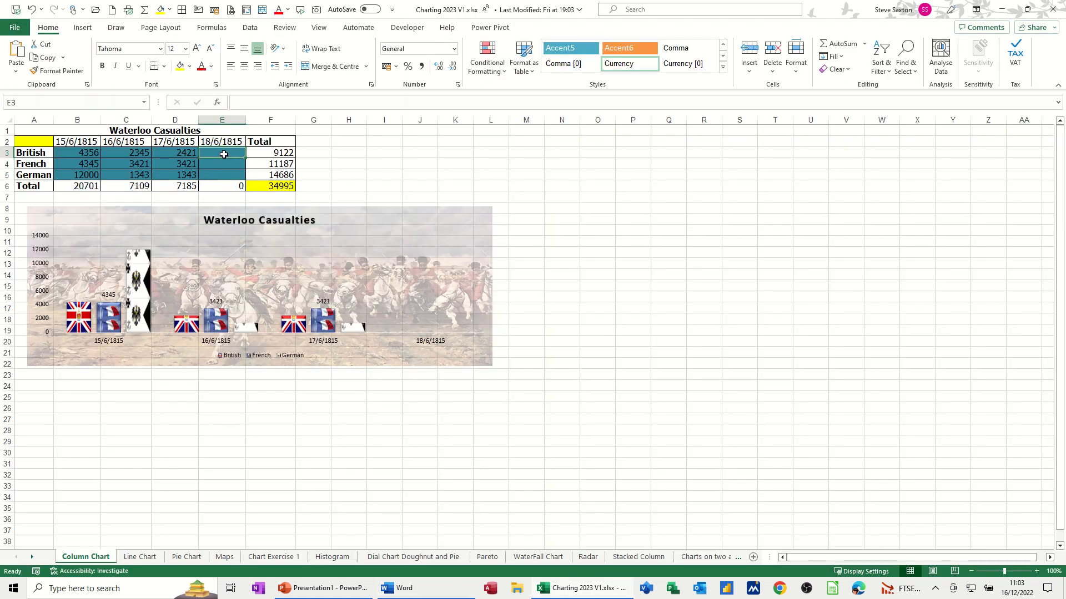
type("3456")
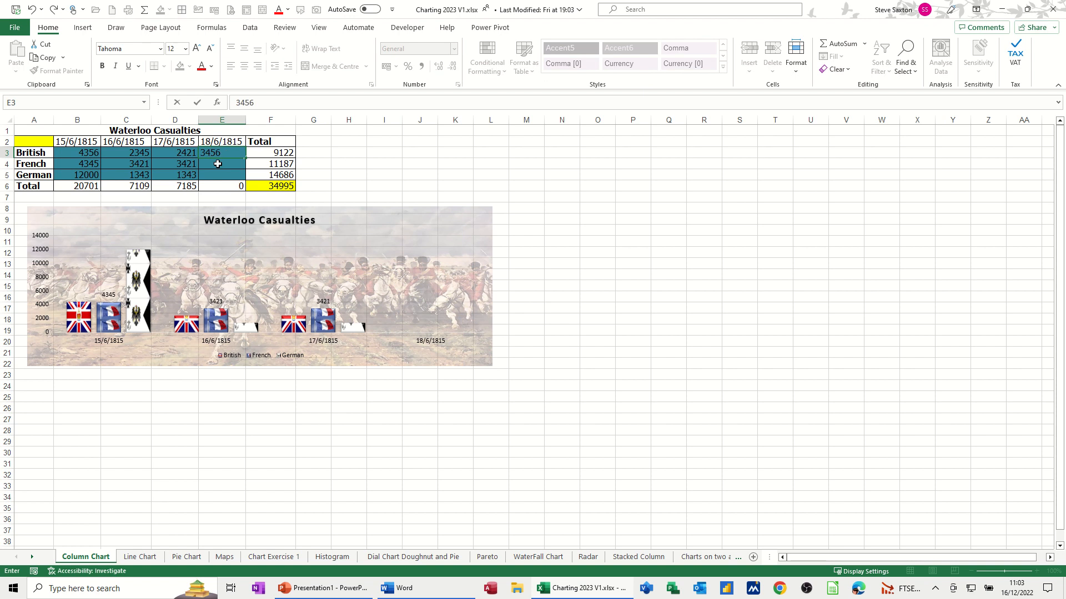
left_click(218, 164)
type("4556")
left_click(221, 176)
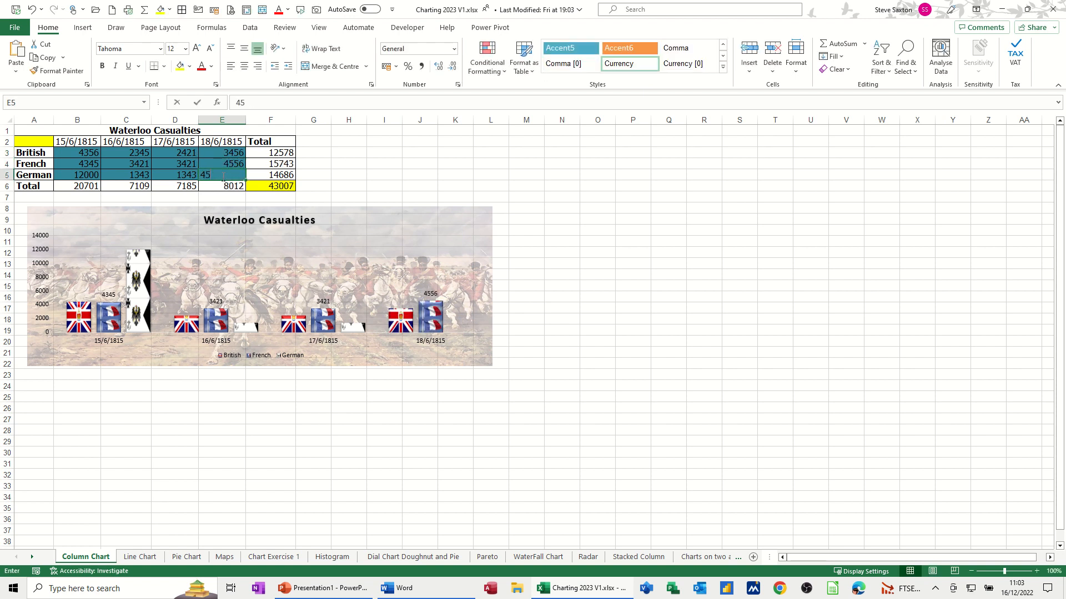
type("454")
left_click(175, 163)
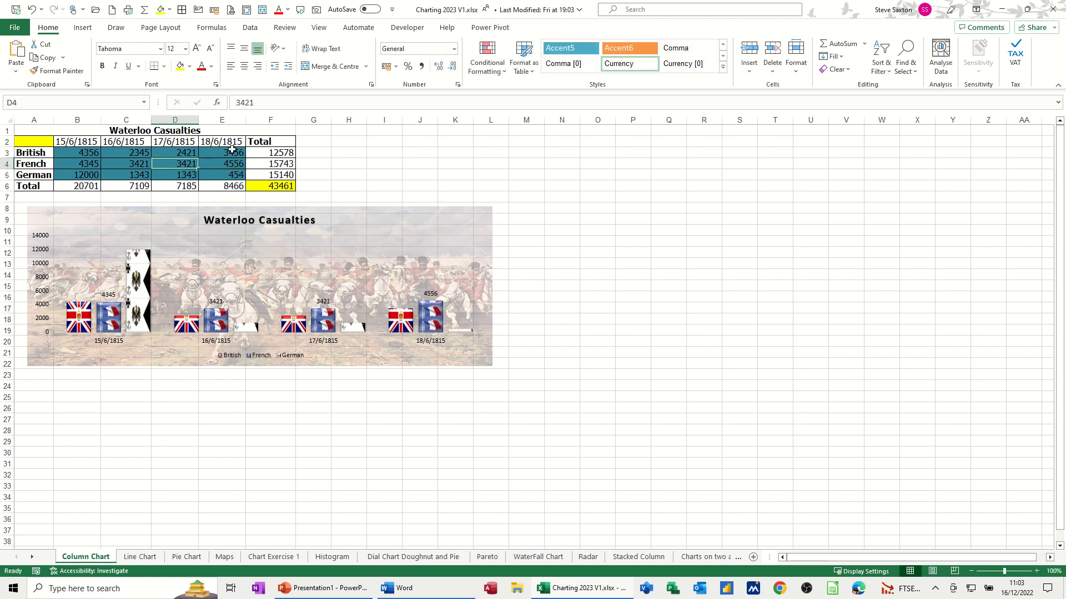
left_click(407, 589)
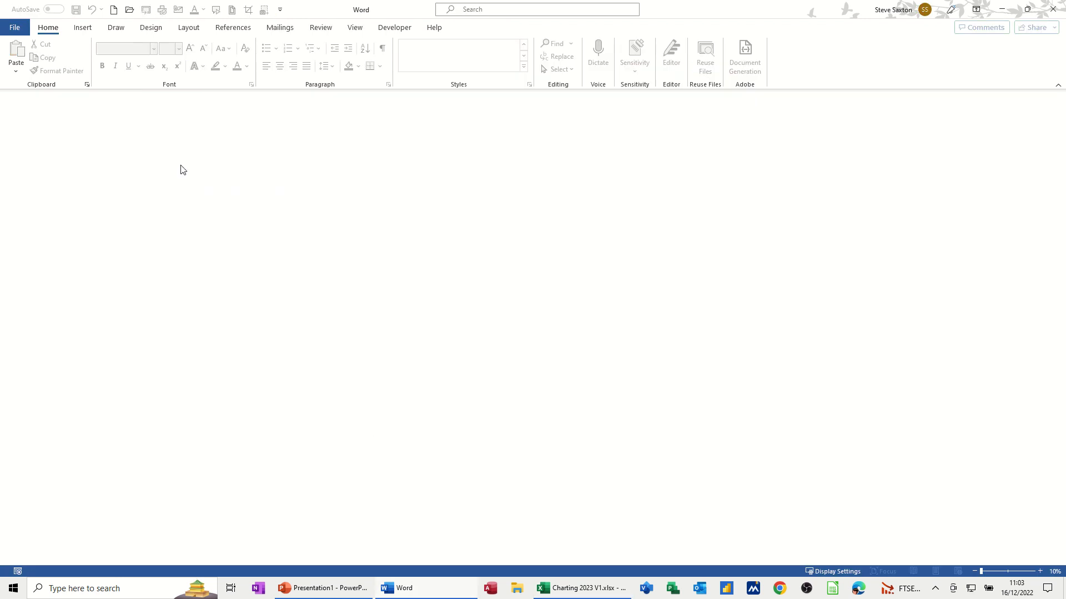
- Reopen charts 2022.docx from the recent documents and accept updating its links
left_click(17, 31)
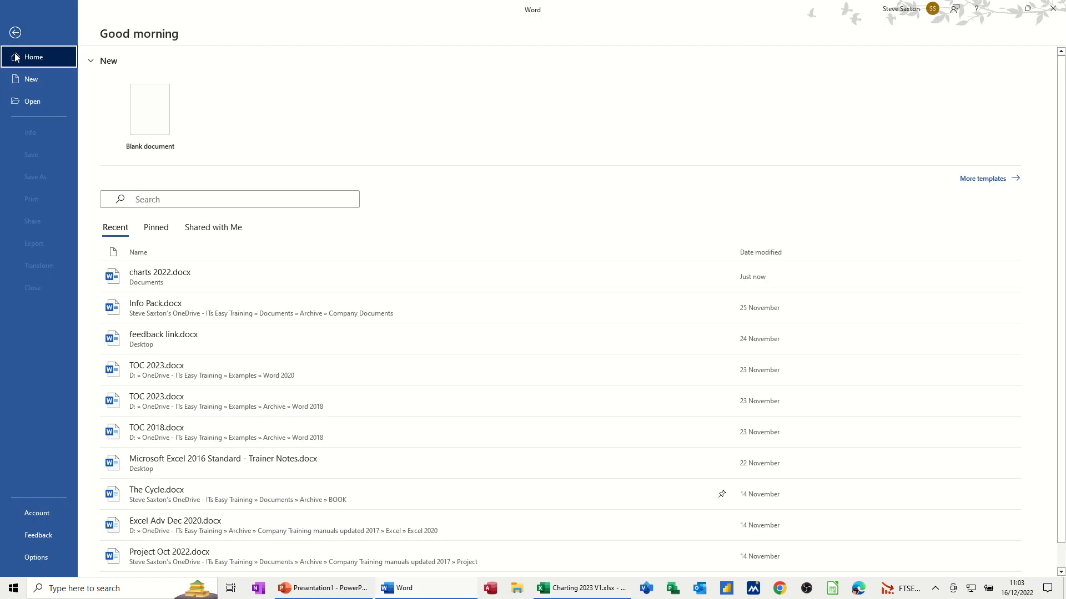
left_click(141, 280)
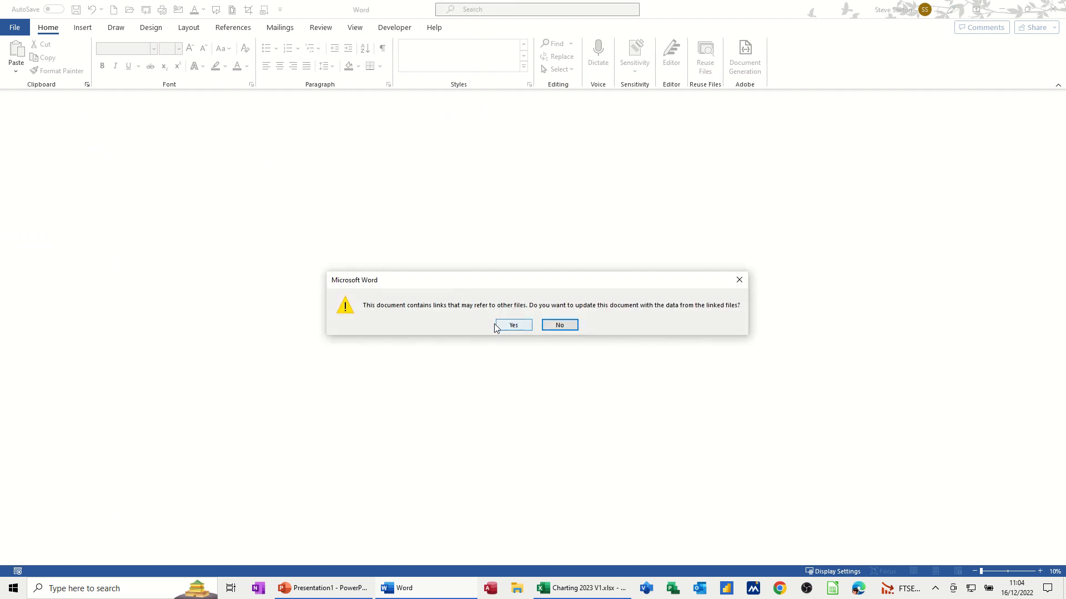
left_click(520, 327)
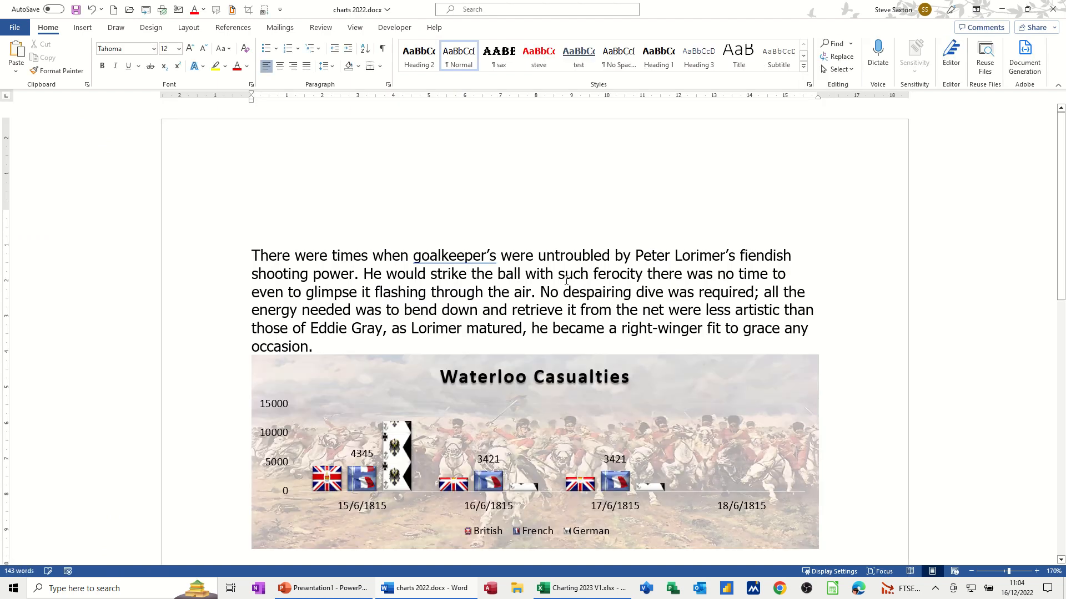
- Delete the upper, un-updated duplicate chart and the empty line left after it
scroll(563, 302, "down", 7)
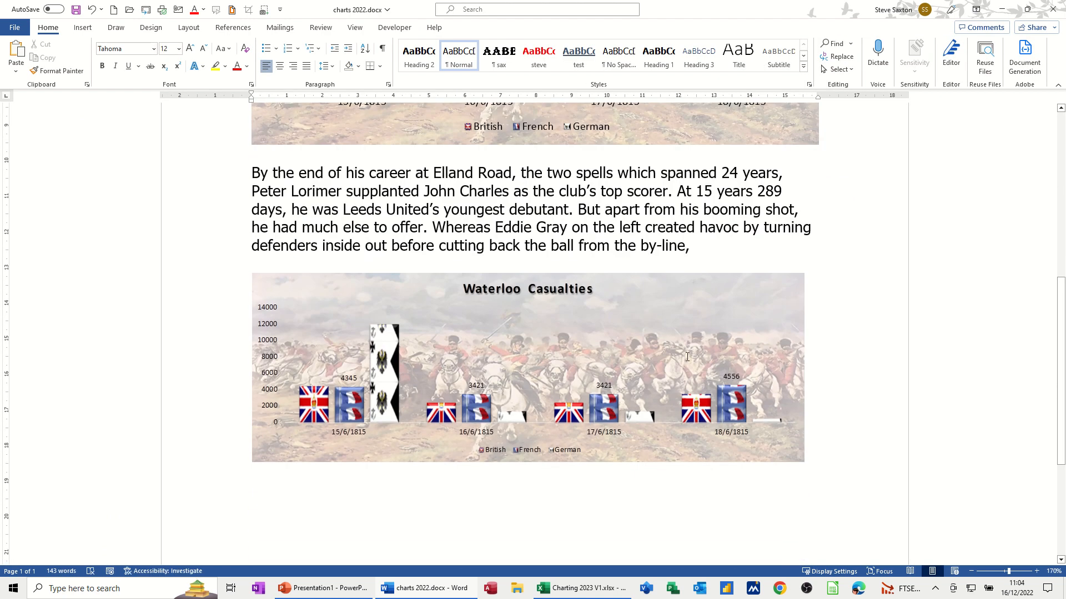
scroll(697, 396, "up", 4)
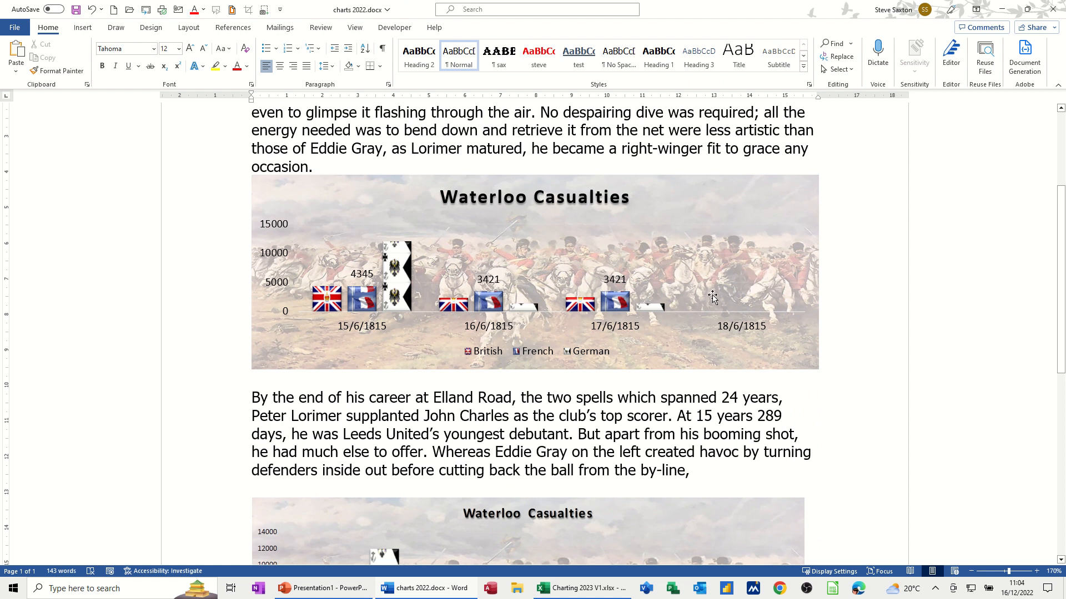
scroll(535, 352, "down", 3)
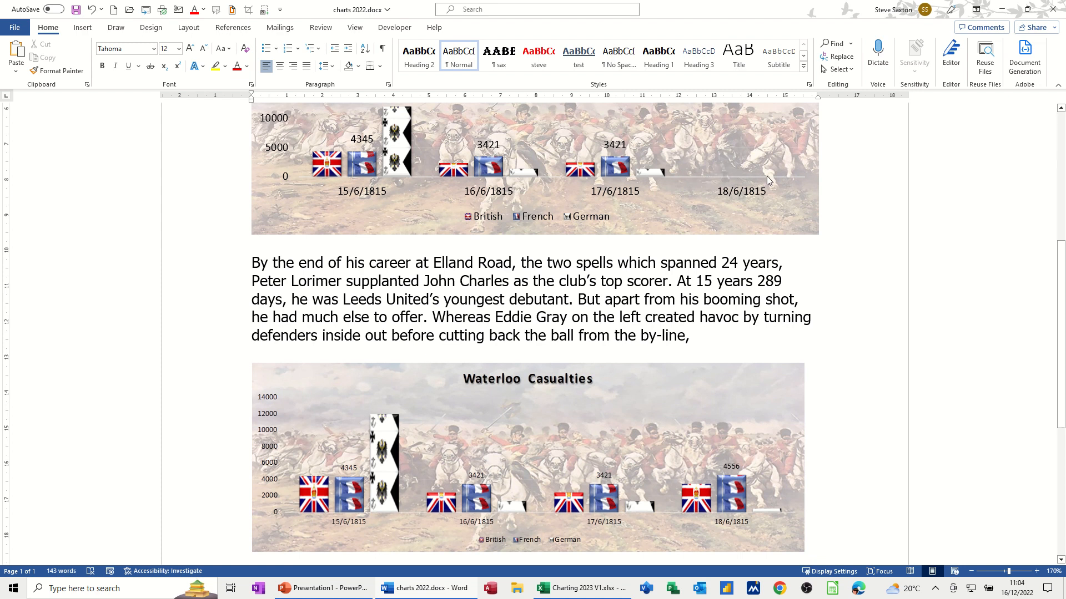
left_click(793, 380)
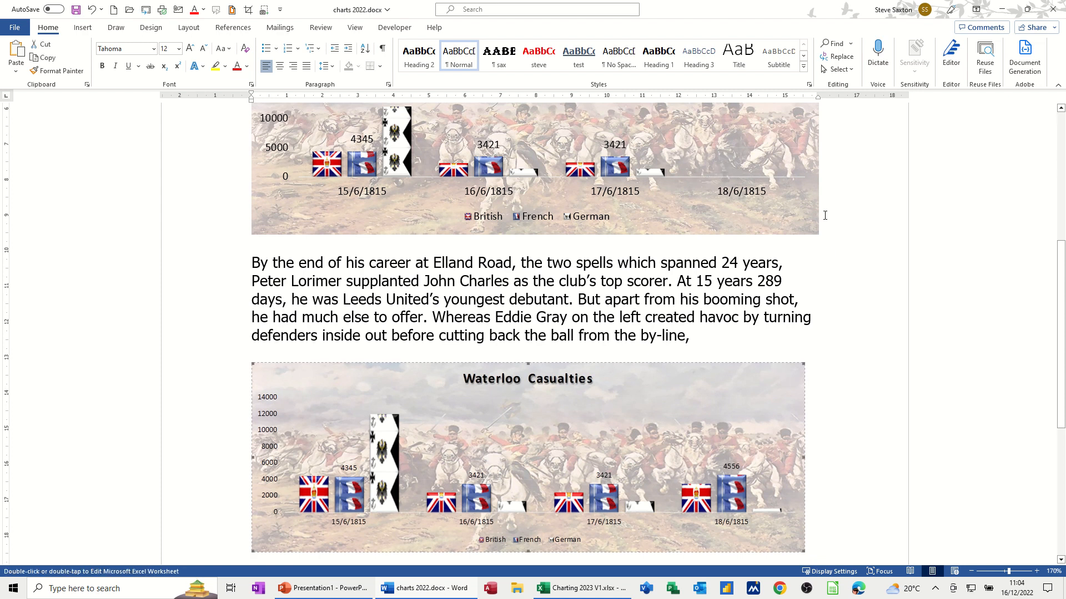
left_click(792, 194)
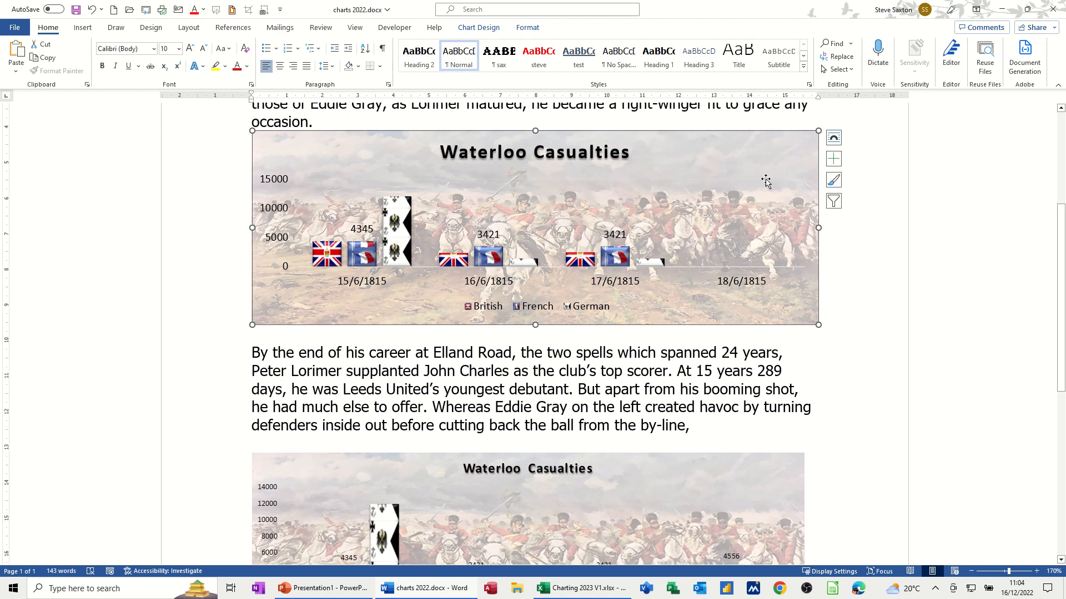
key("Delete")
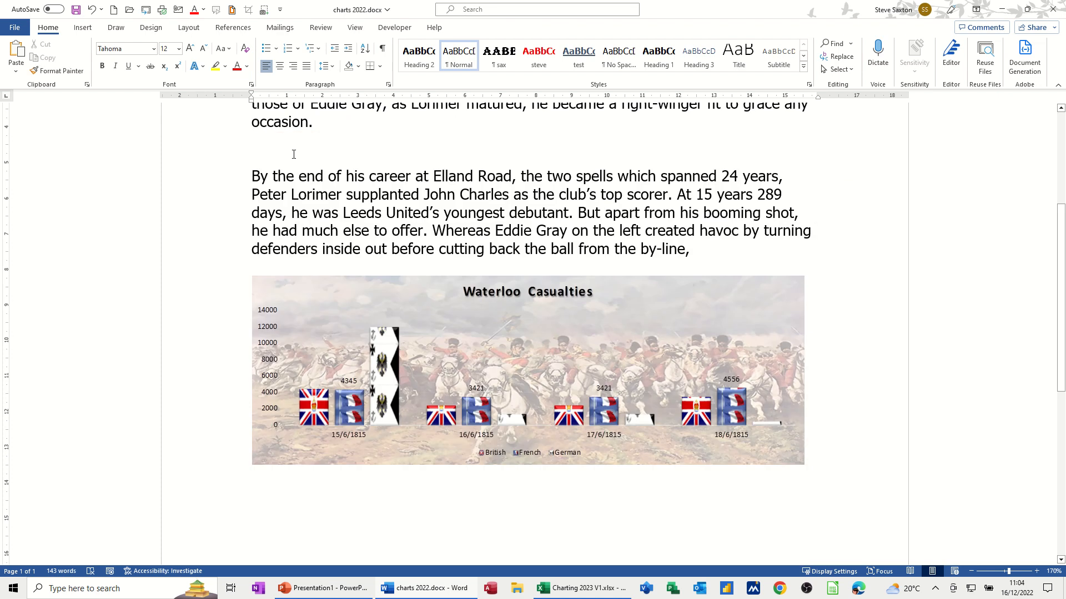
key("Delete")
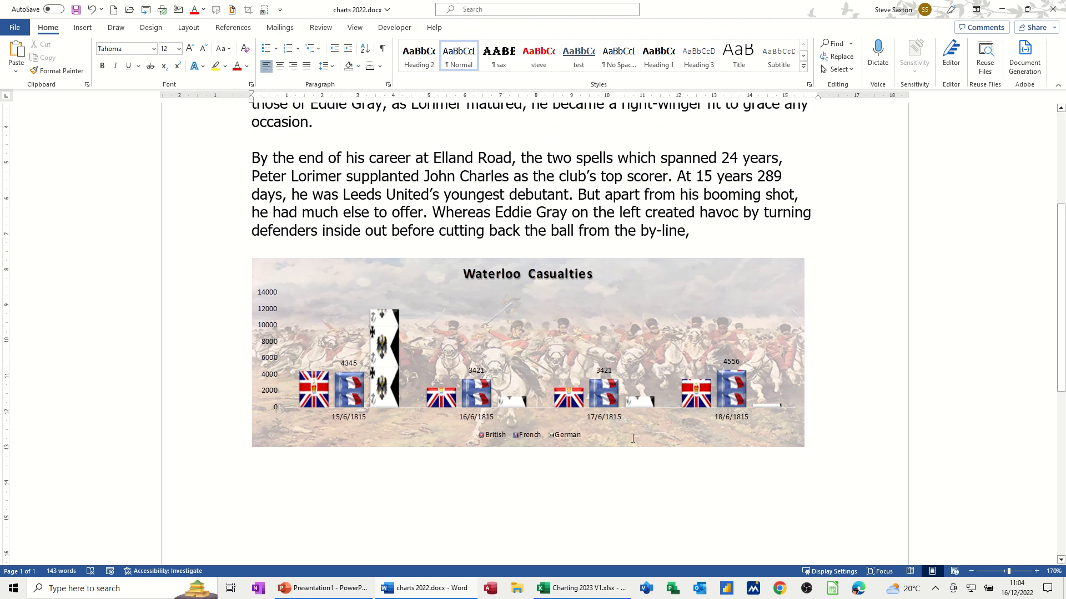
- Save the document as the Word template charts 2022.dotx in Custom Office Templates and close it
left_click(15, 31)
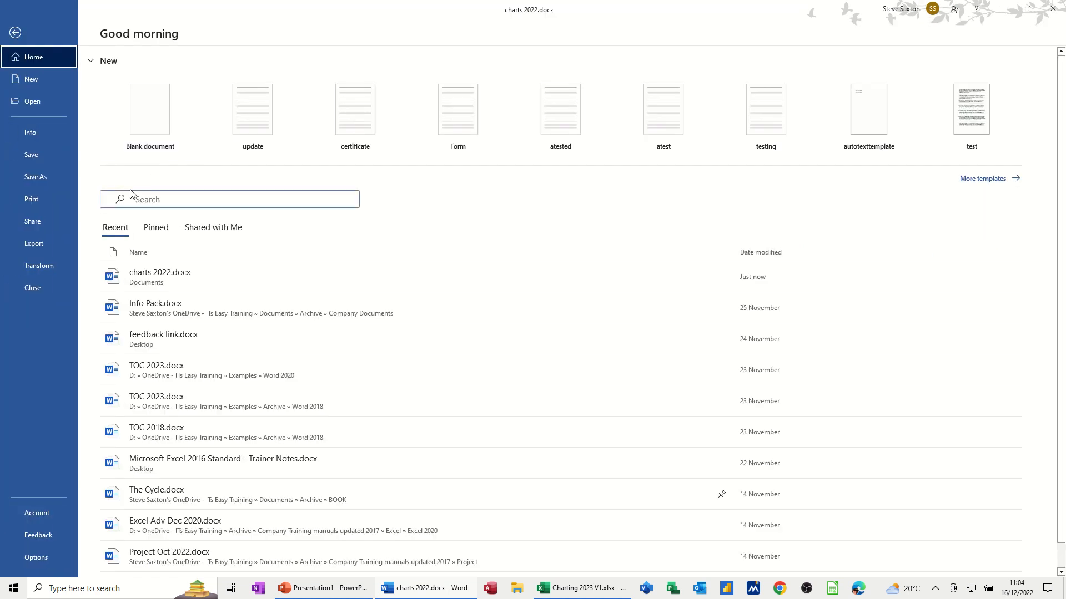
left_click(33, 177)
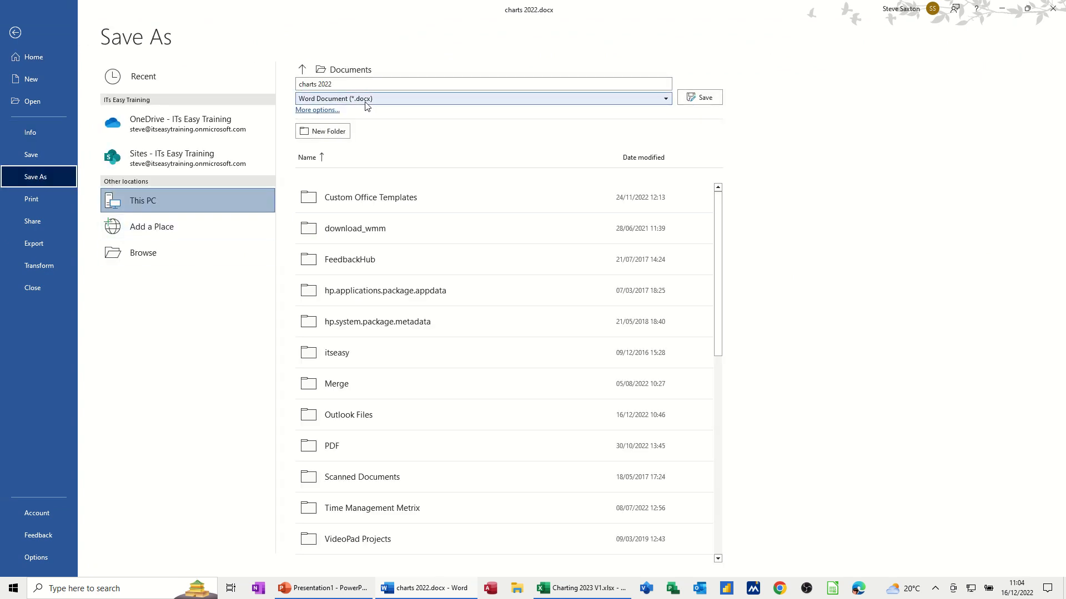
left_click(666, 98)
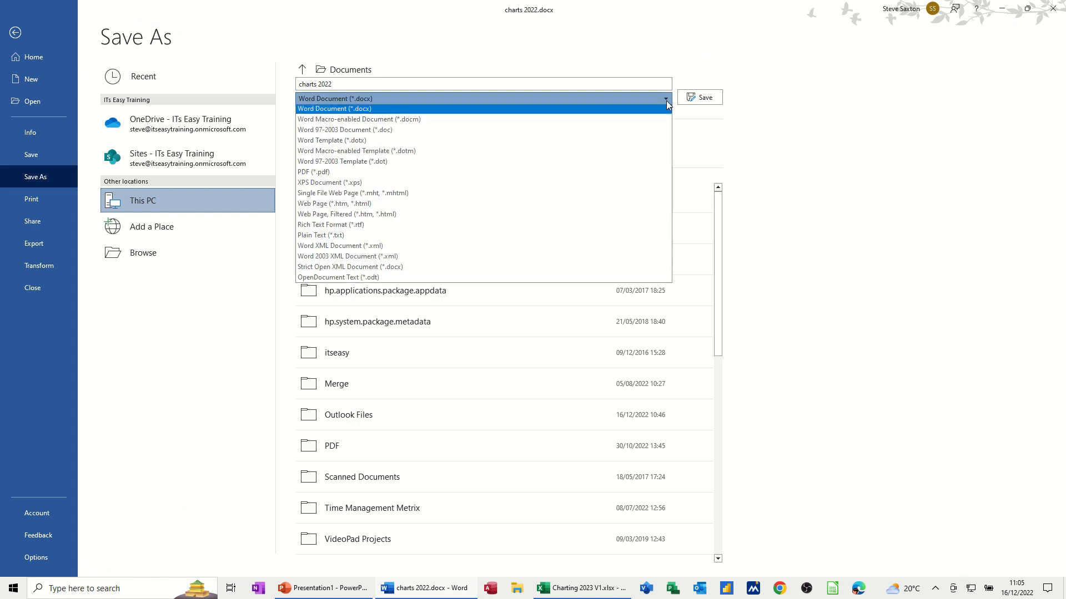
left_click(304, 146)
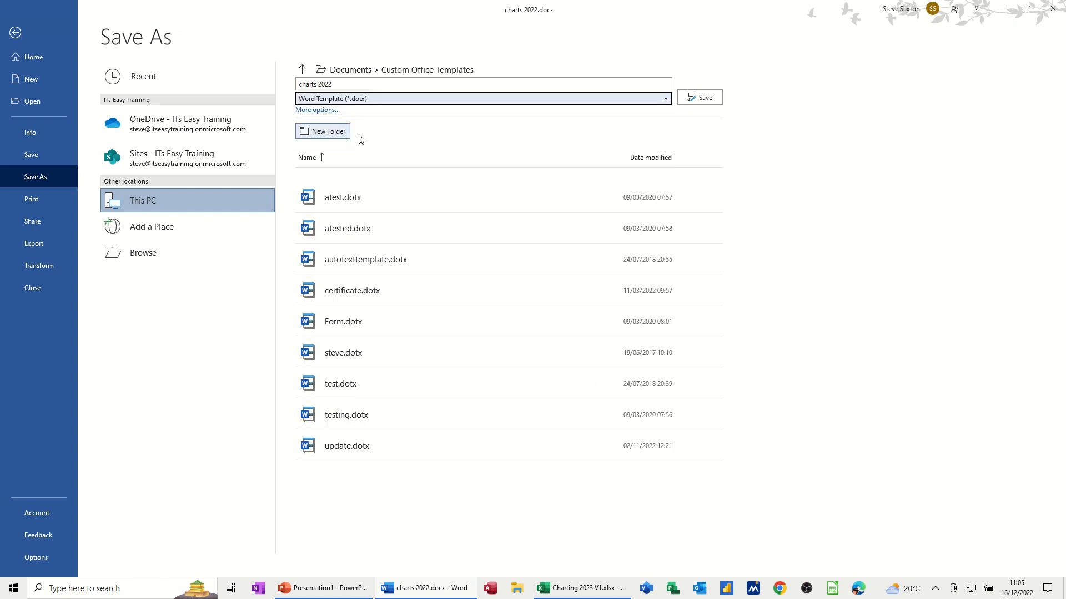
left_click(700, 98)
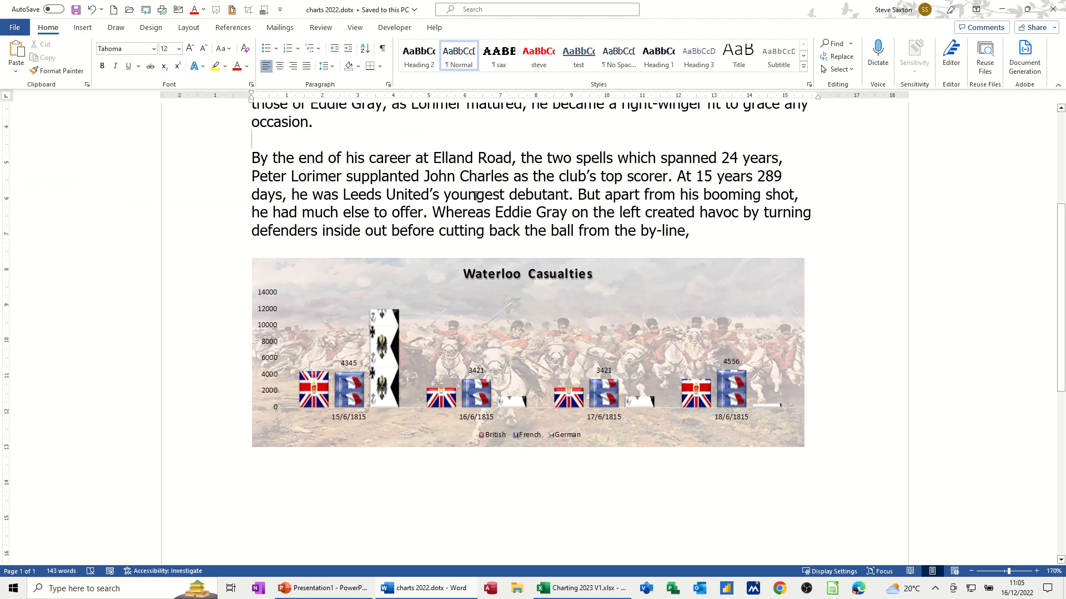
key("ctrl+w")
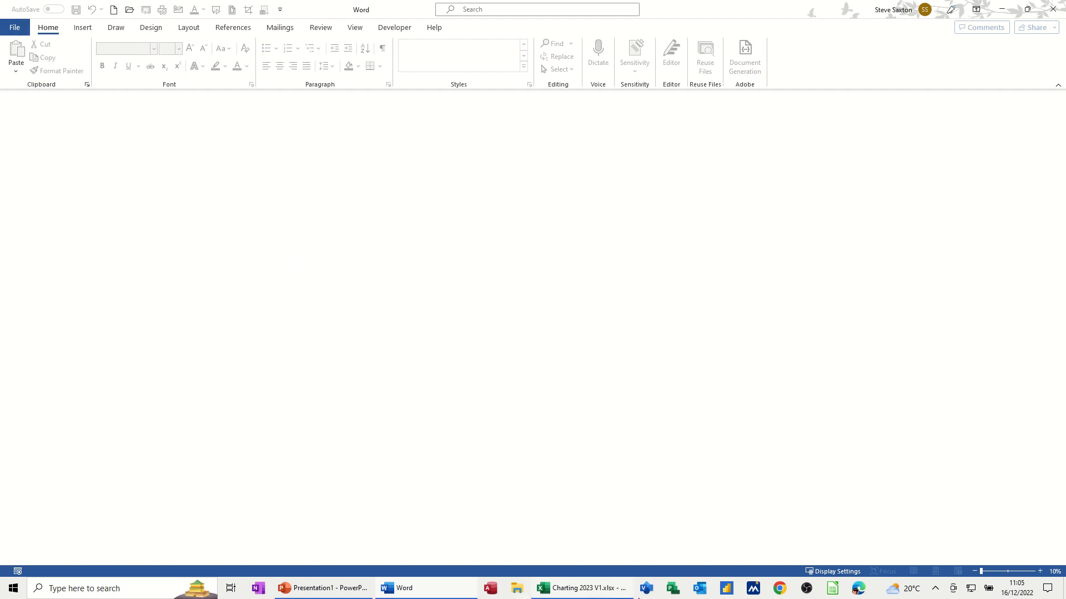
- In the Charting 2023 workbook, clear the 18/6/1815 figures in E3:E5, then return to Word
left_click(589, 590)
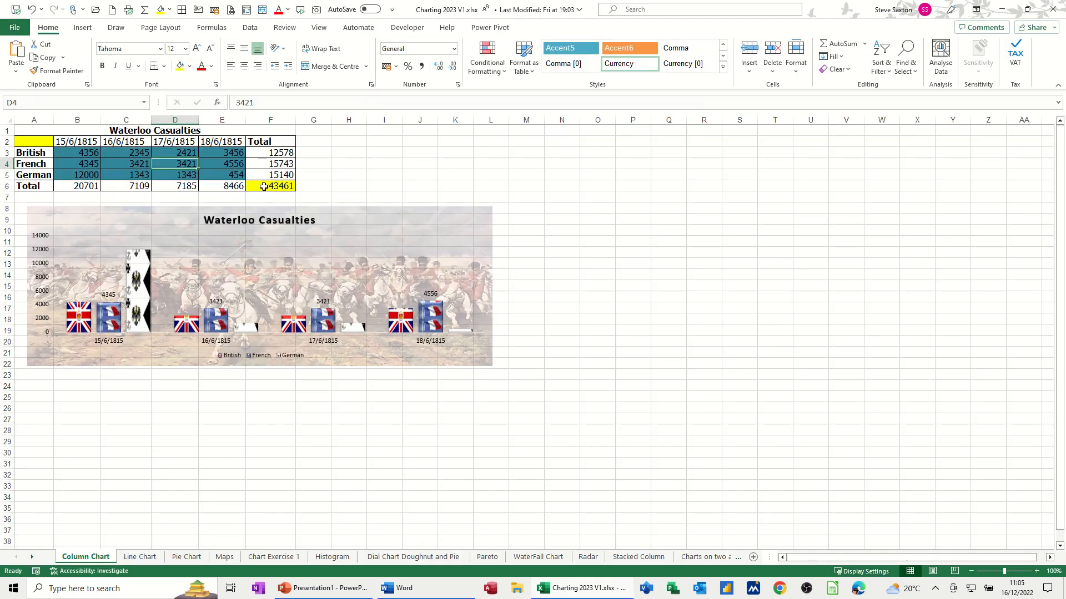
left_click_drag(213, 153, 215, 174)
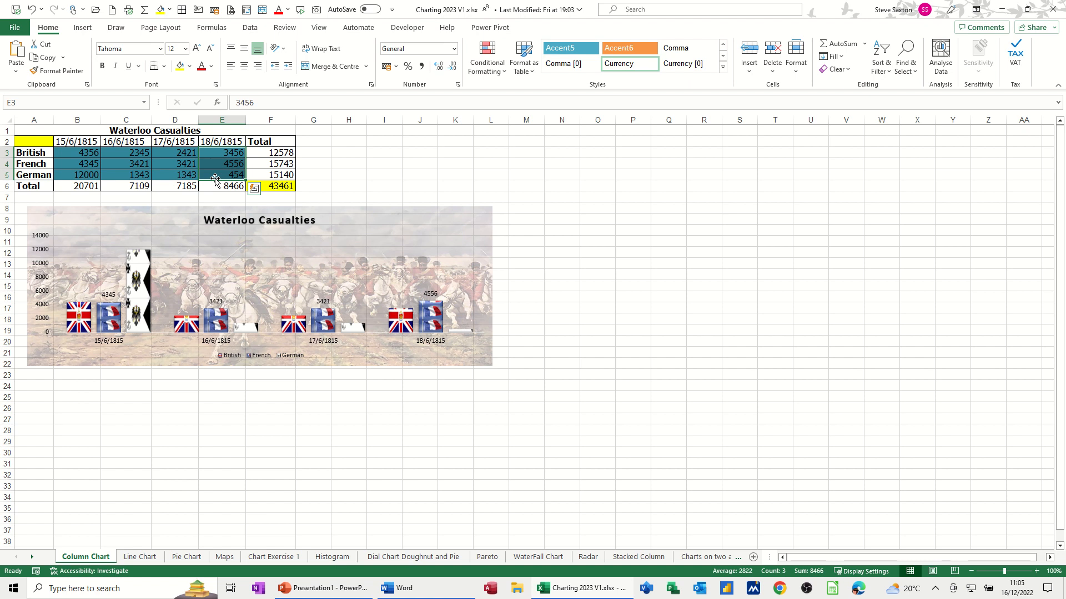
key("Delete")
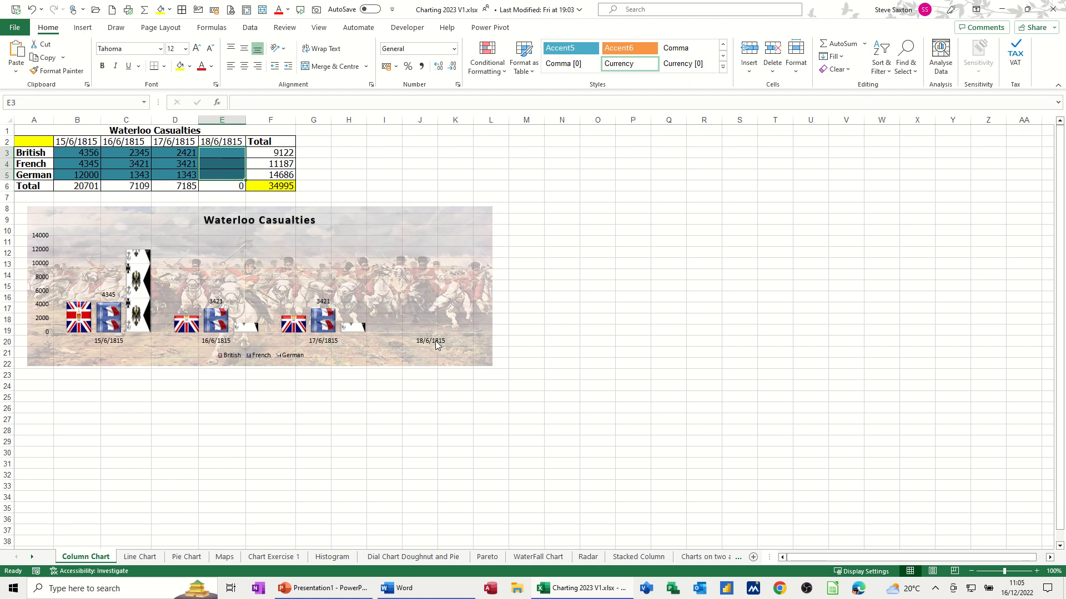
left_click(413, 595)
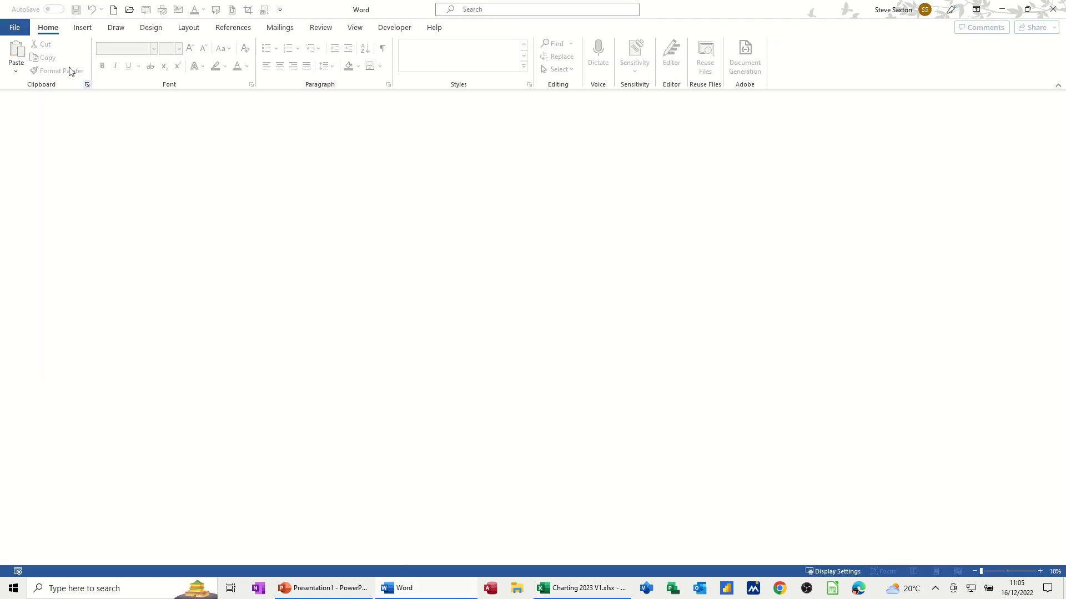
- Create a new document from the personal charts 2022 template and accept updating its links
left_click(12, 29)
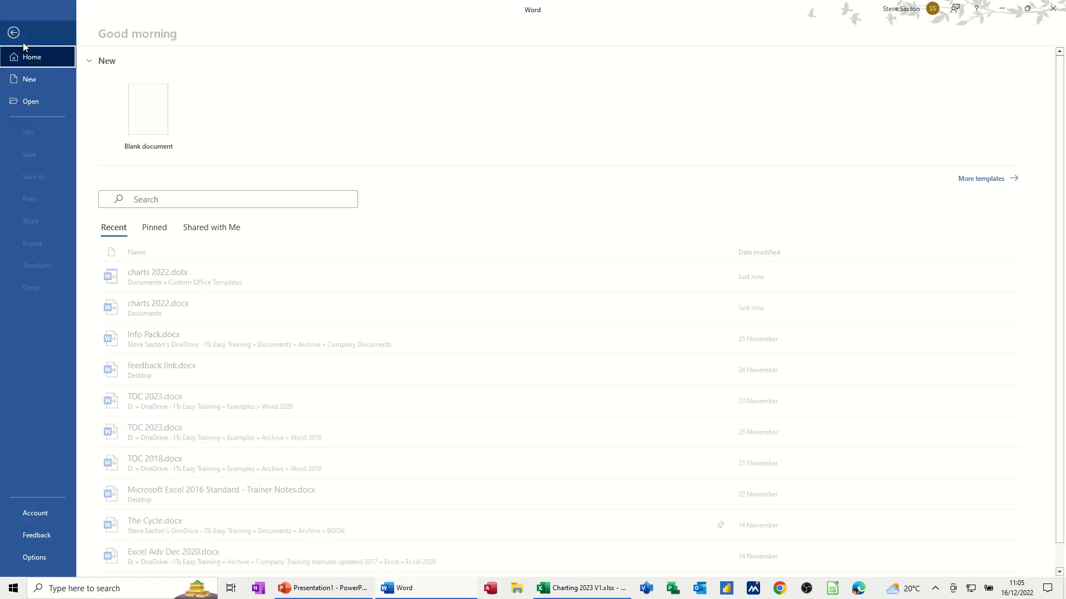
left_click(24, 80)
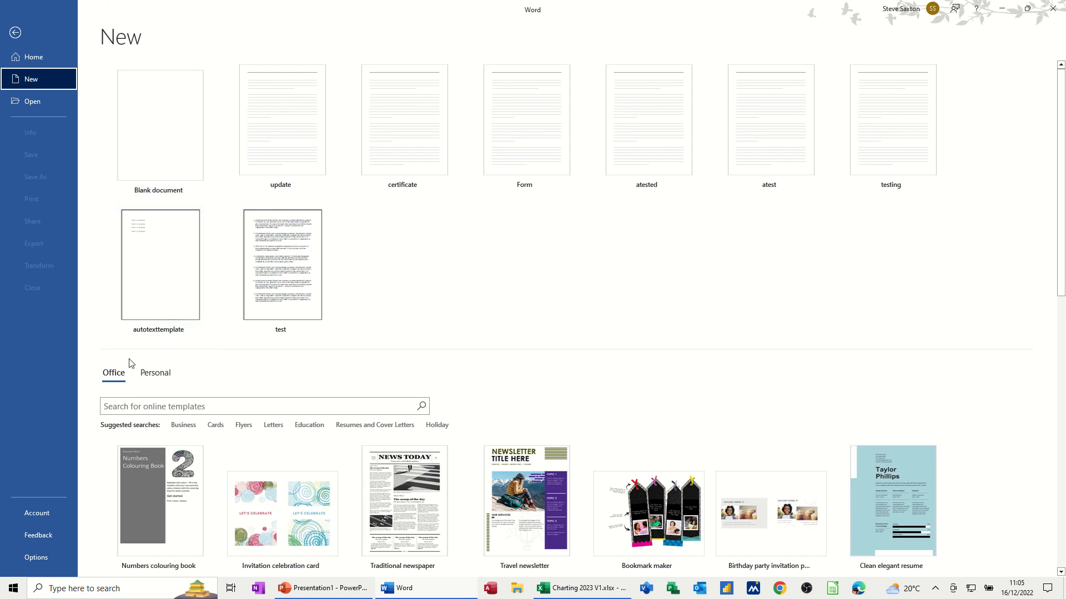
left_click(148, 374)
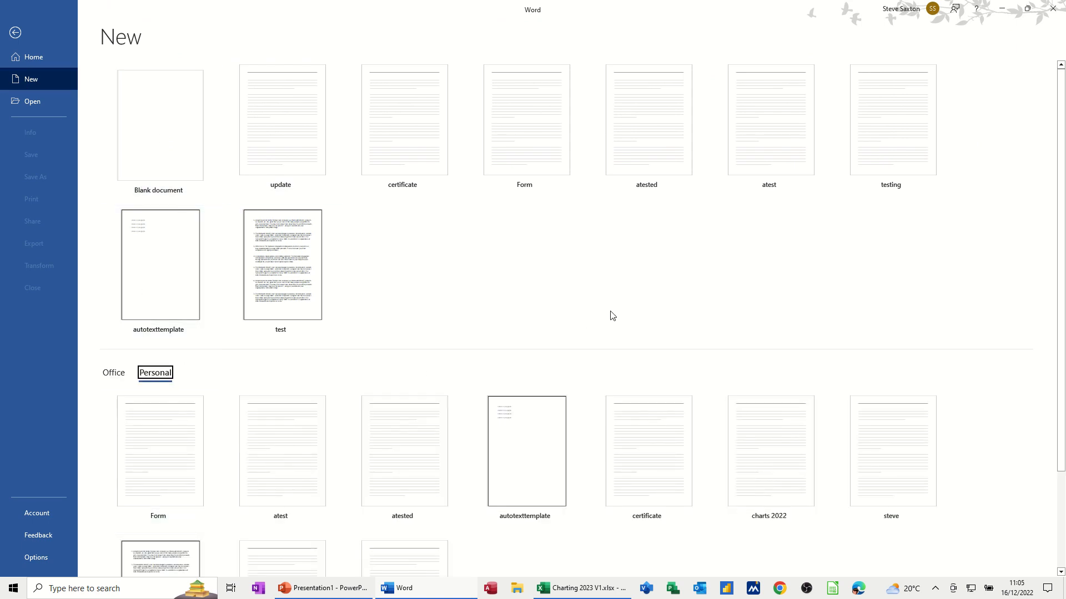
scroll(612, 315, "down", 1)
scroll(527, 433, "down", 1)
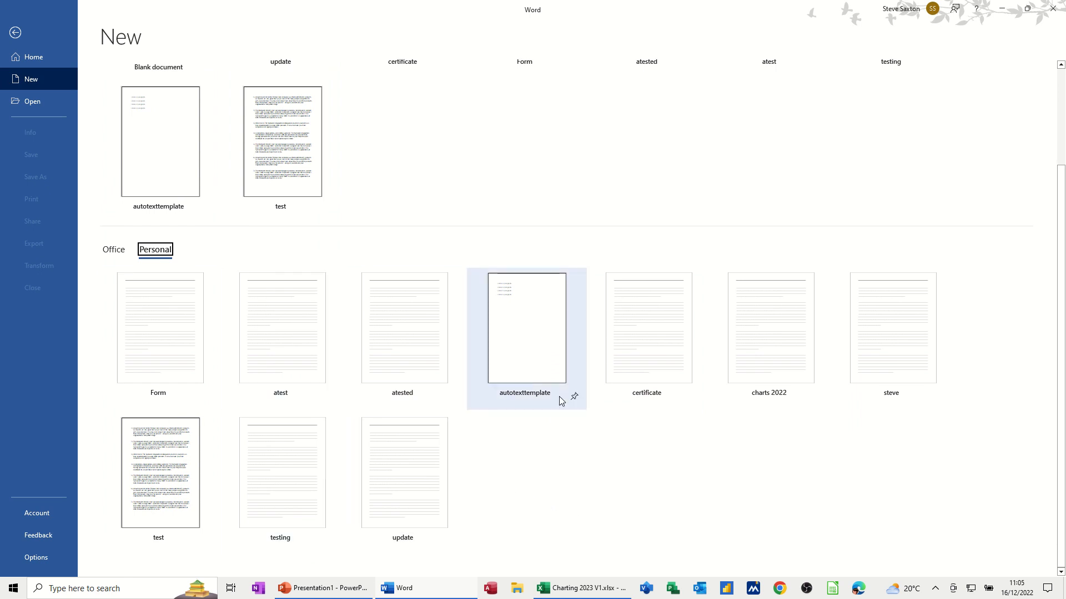
left_click(753, 340)
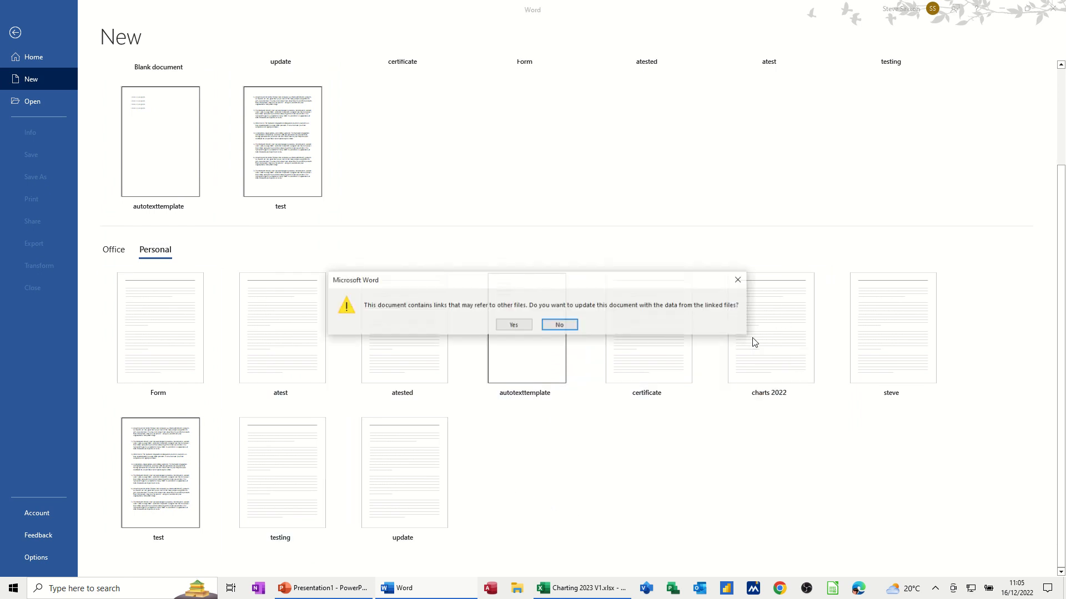
left_click(522, 327)
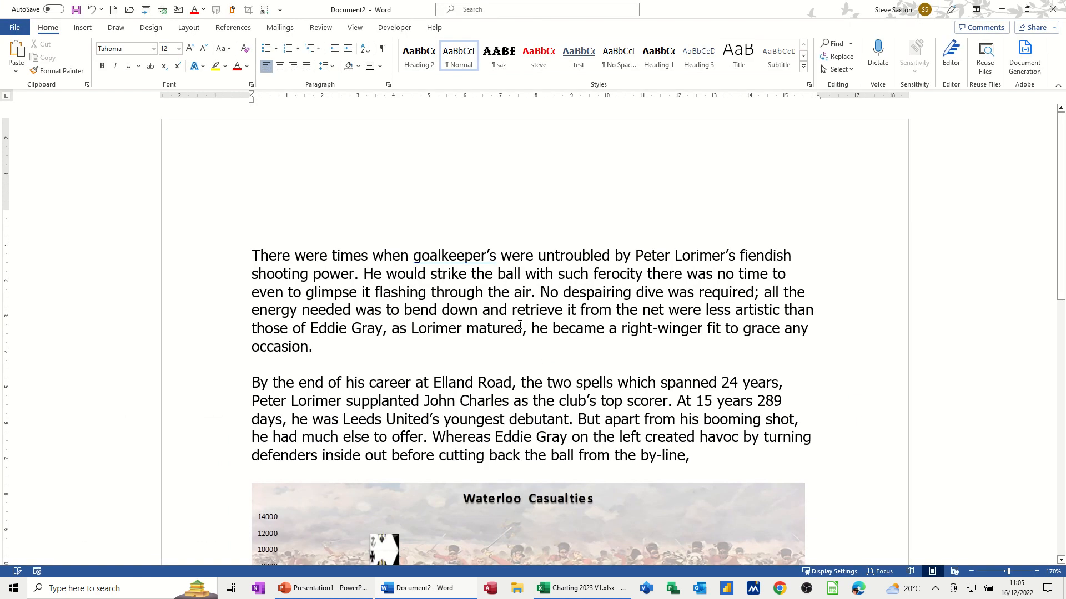
scroll(520, 324, "down", 3)
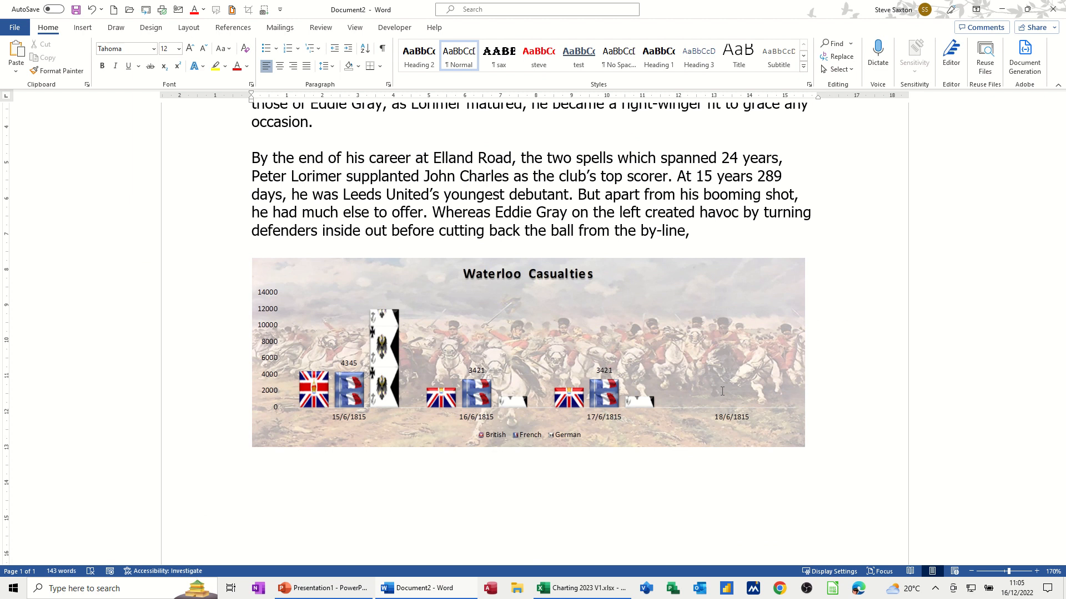
scroll(278, 360, "up", 3)
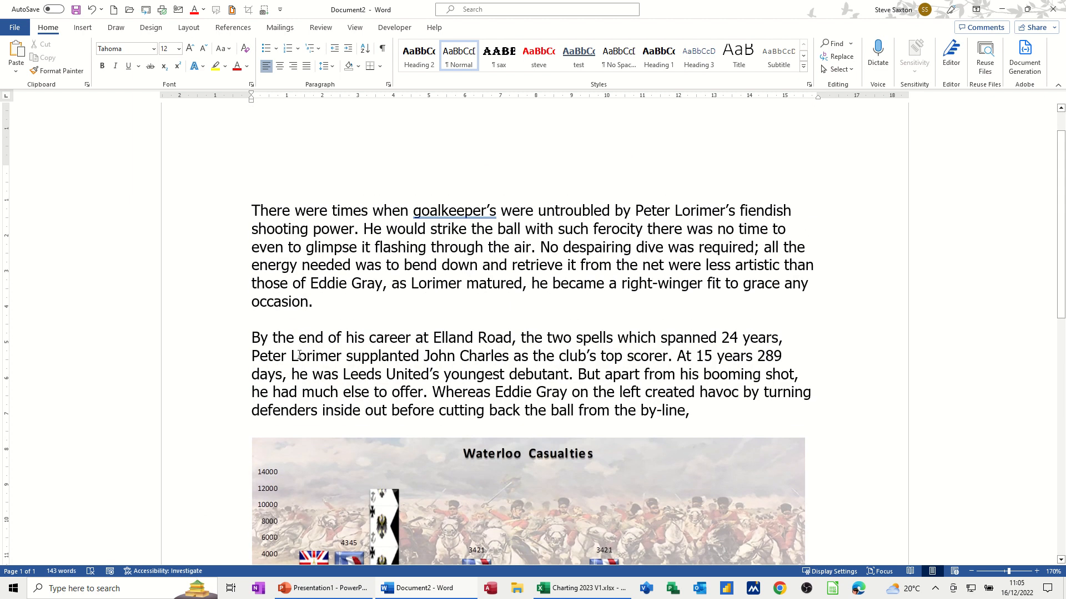